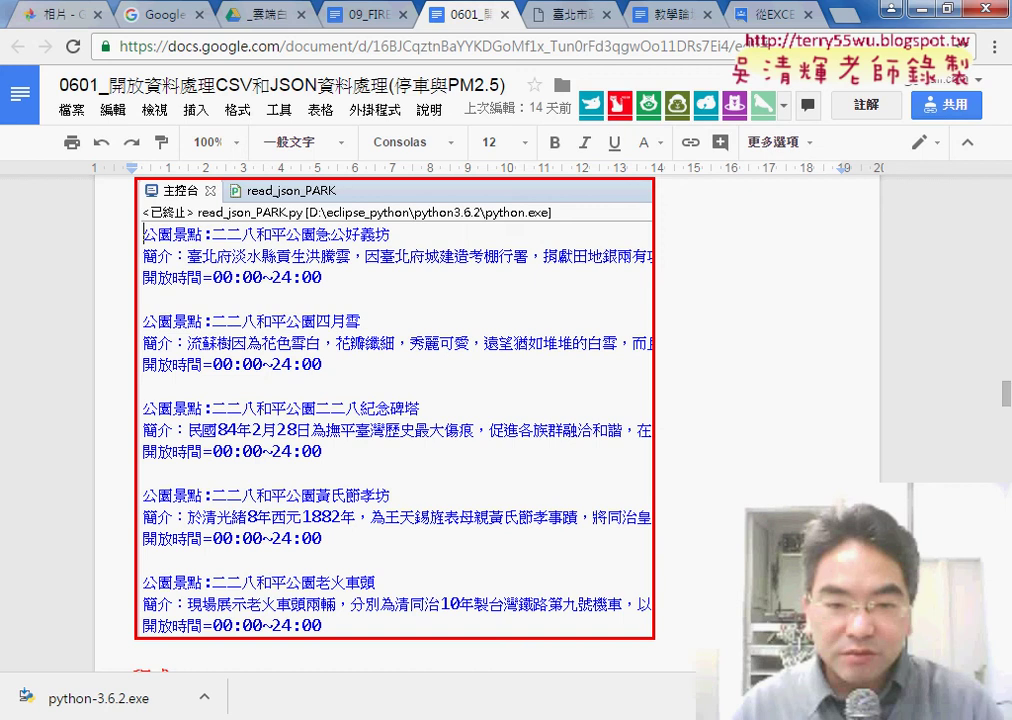
Step: Scroll up to the 開放資料JSON section, highlight 'JSON' and preview the Taipei park dataset link
scroll(500, 400, up, 3)
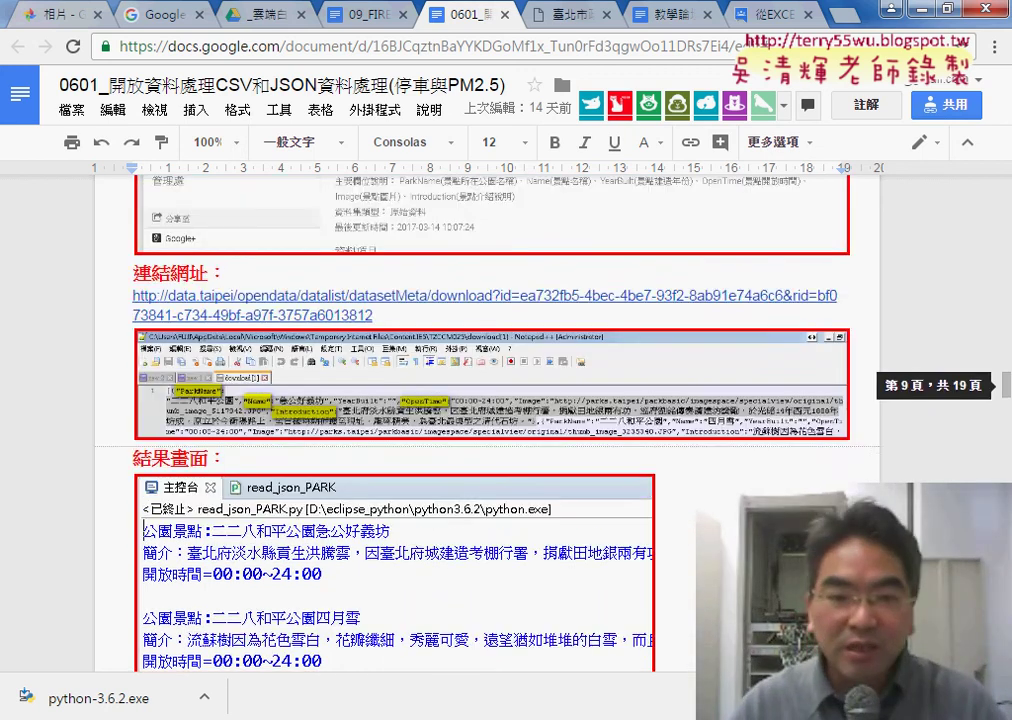
scroll(490, 420, up, 3)
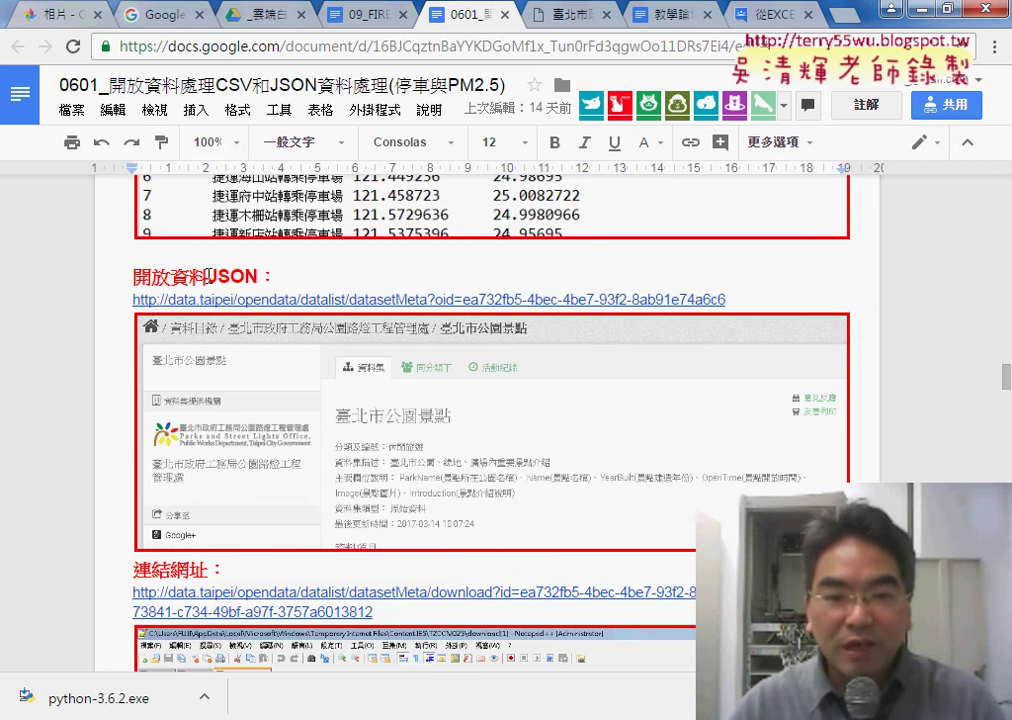
drag(207, 275, 258, 275)
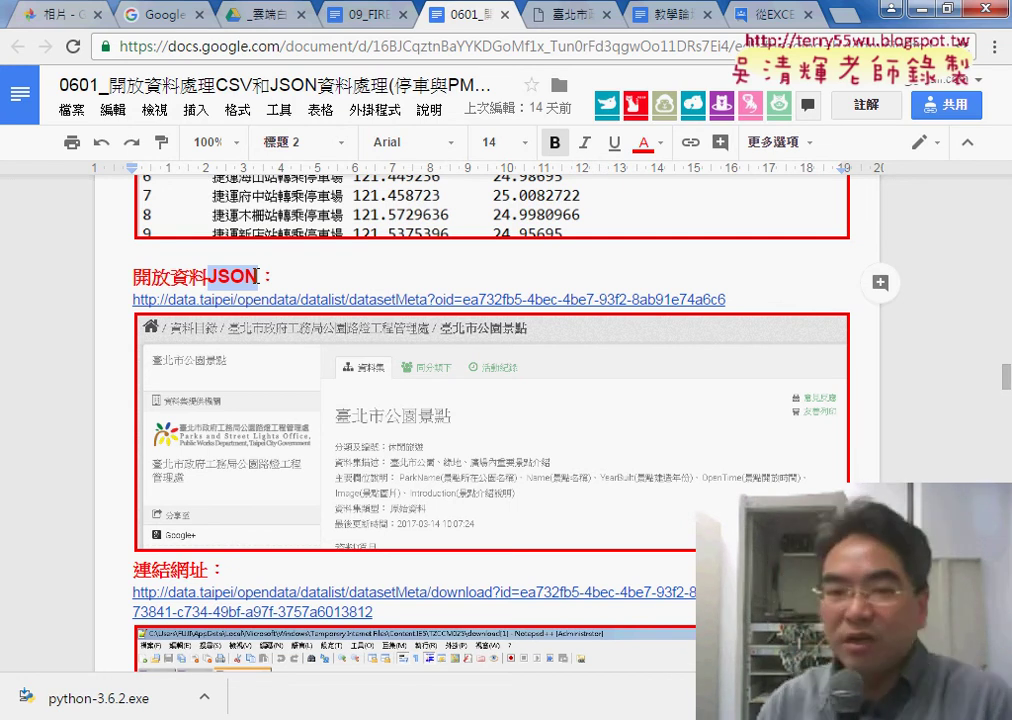
click(339, 297)
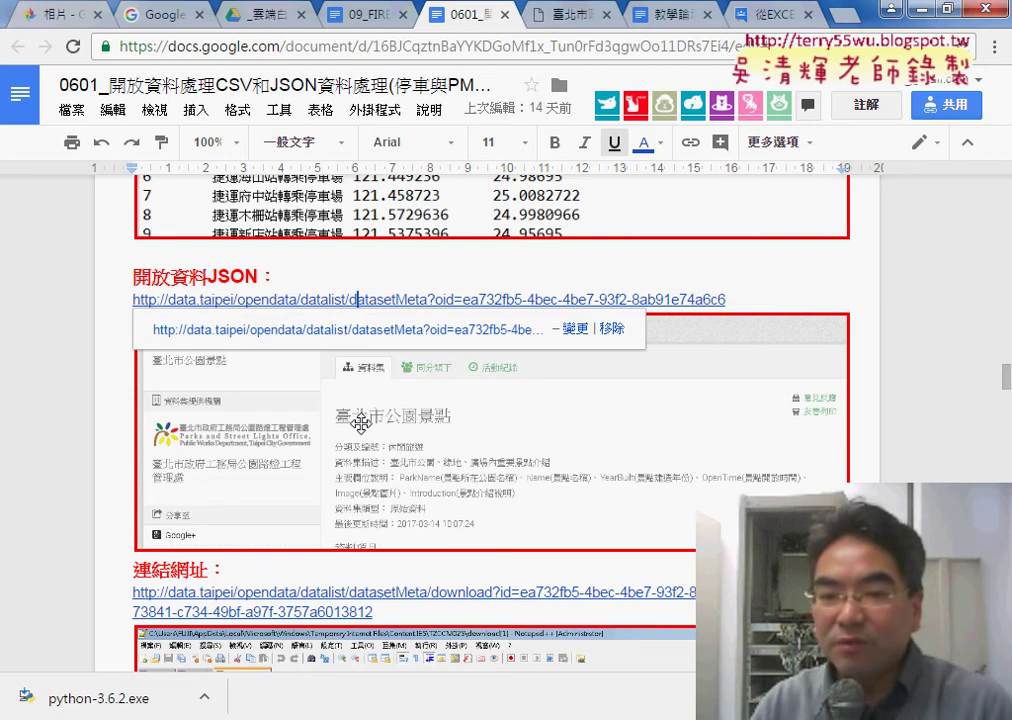
Step: Open the 臺北市公園景點介紹 dataset page, browse its metadata and show the 使用資料 options
click(465, 330)
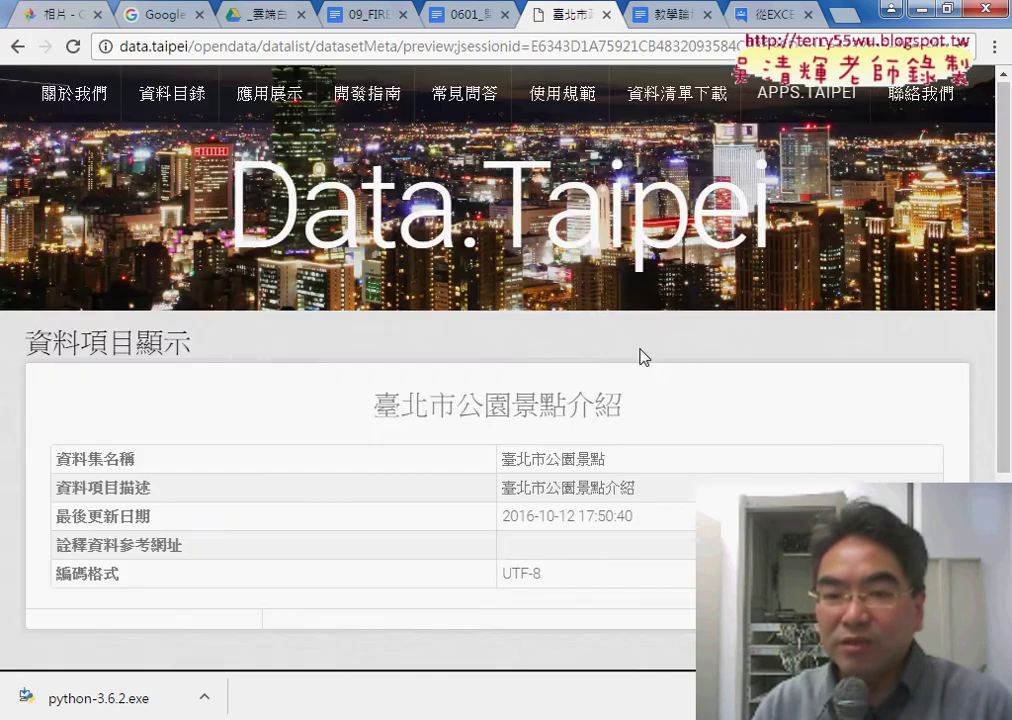
scroll(512, 340, down, 1)
click(17, 46)
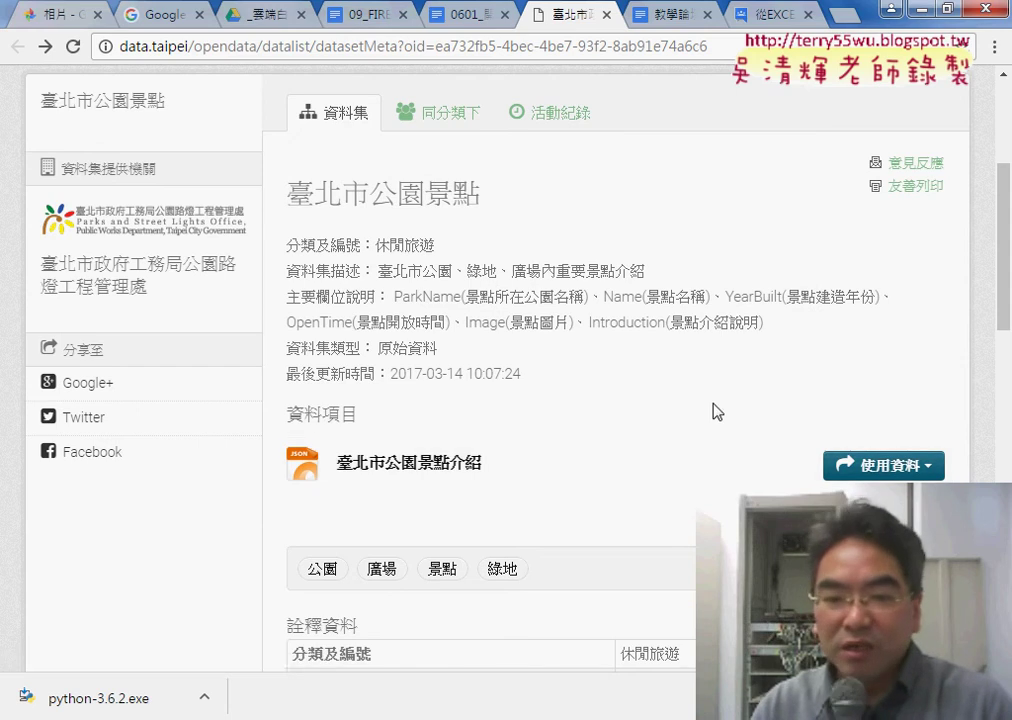
scroll(714, 411, down, 4)
scroll(716, 410, down, 3)
scroll(716, 410, down, 4)
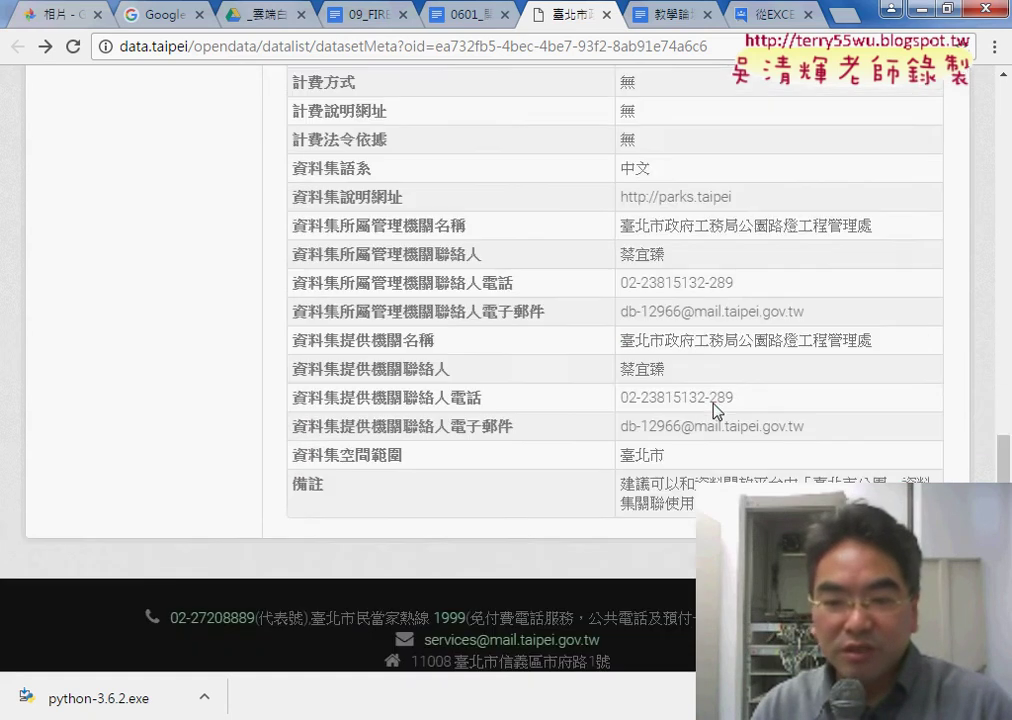
scroll(716, 410, up, 4)
scroll(716, 410, up, 3)
scroll(716, 410, up, 2)
click(922, 268)
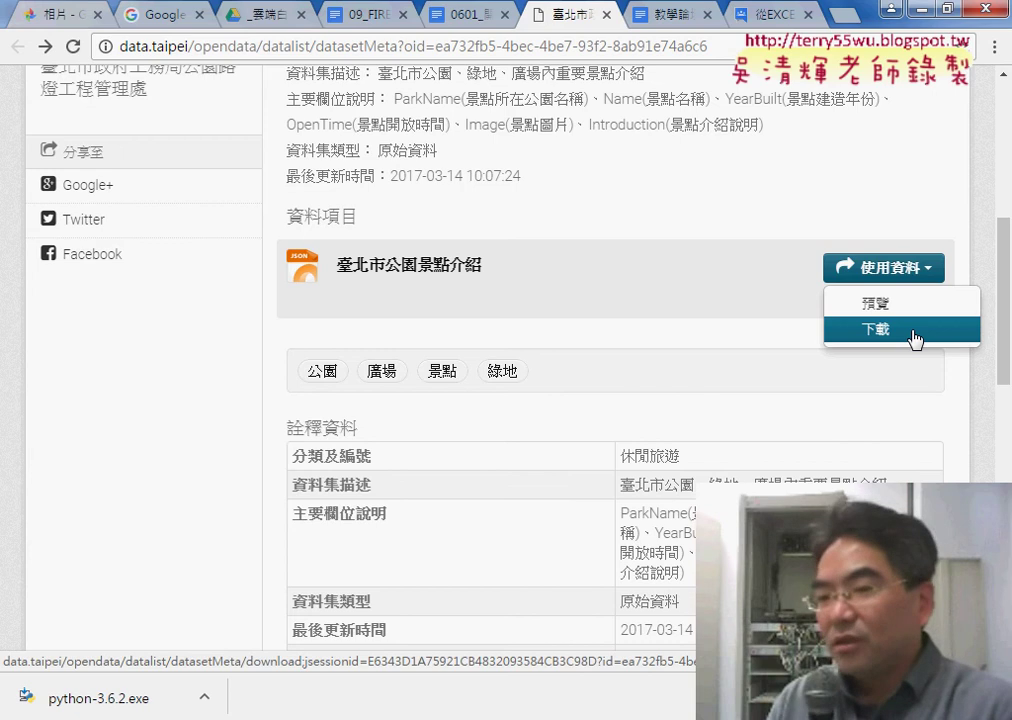
Step: Download the park attractions JSON file as apiIn.json
right_click(913, 335)
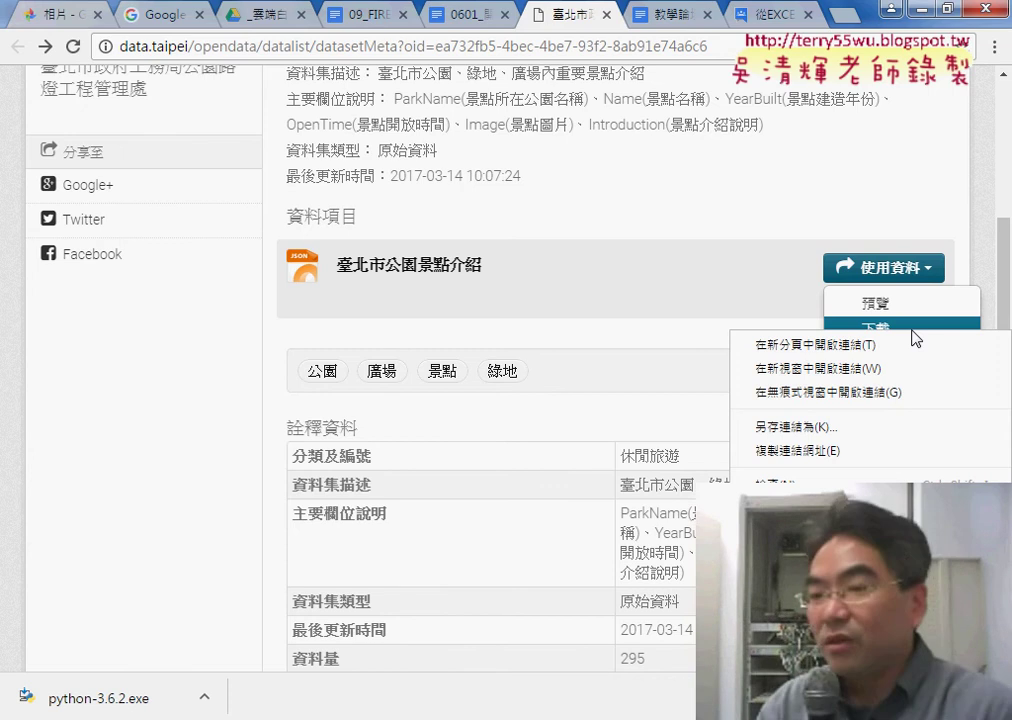
click(862, 213)
click(884, 267)
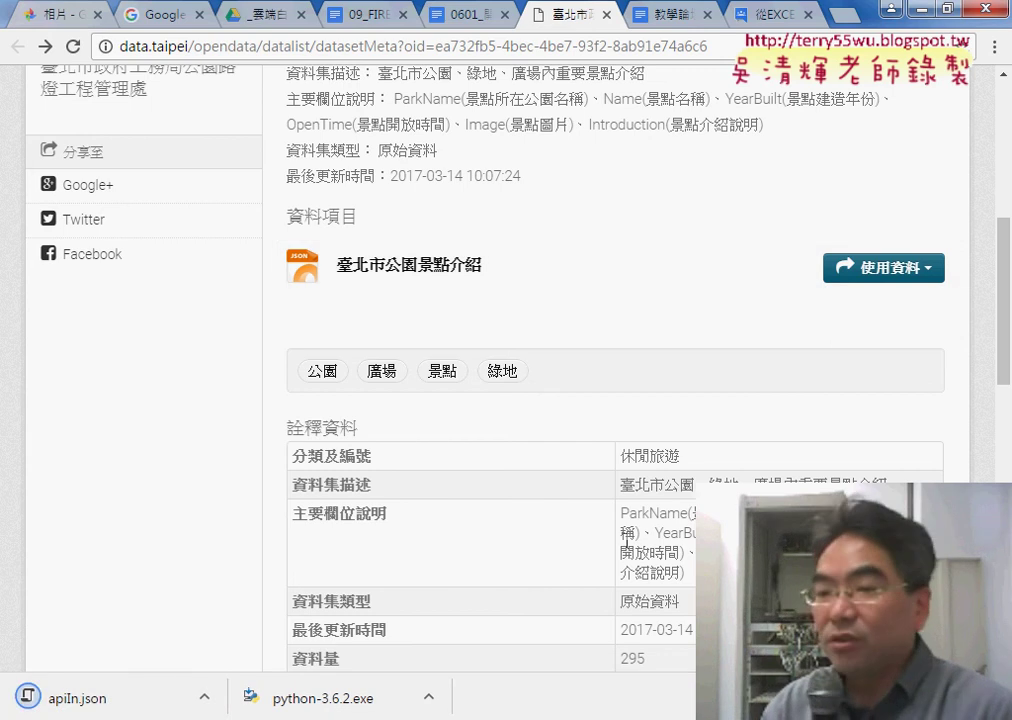
click(884, 268)
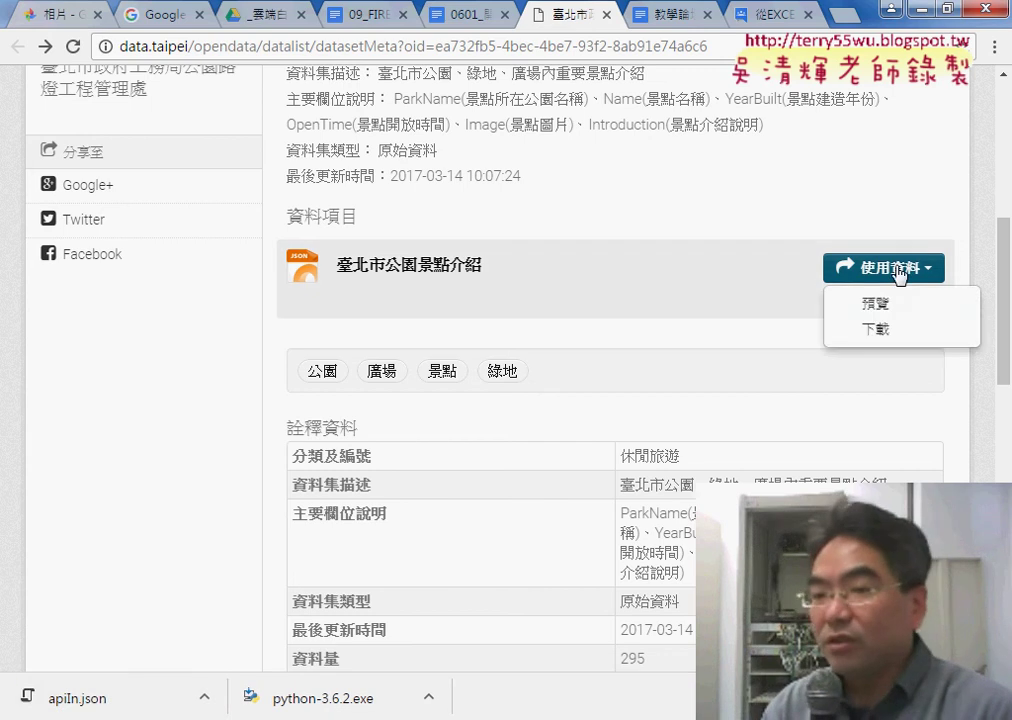
Step: Copy the 下載 link address with 複製連結網址 and switch to Eclipse
right_click(889, 336)
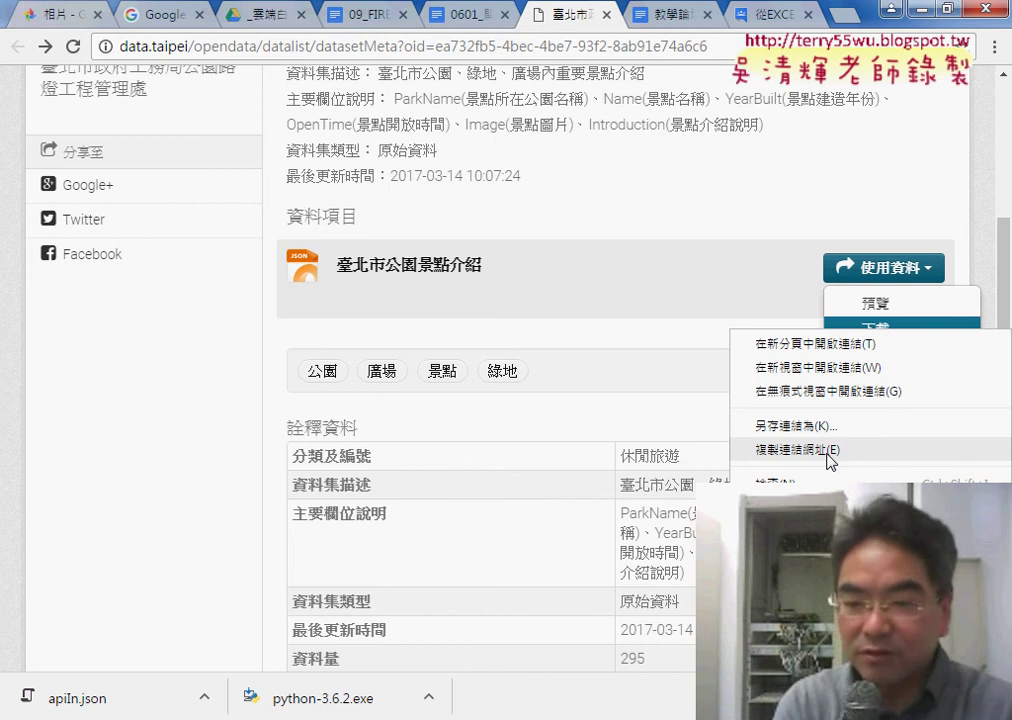
drag(808, 462, 856, 438)
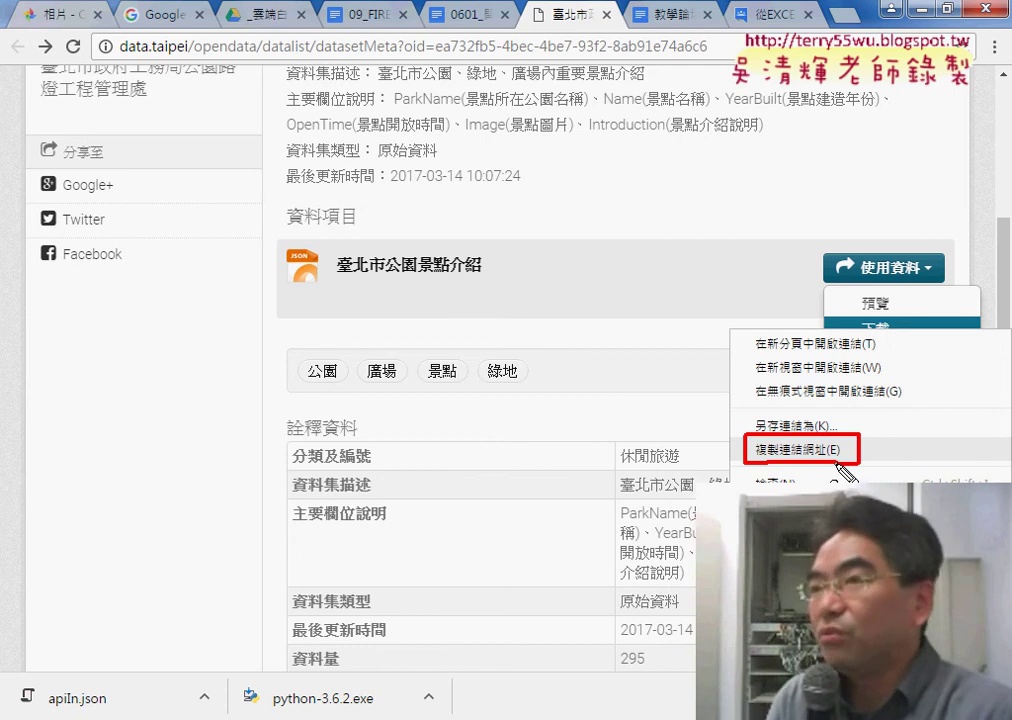
click(837, 460)
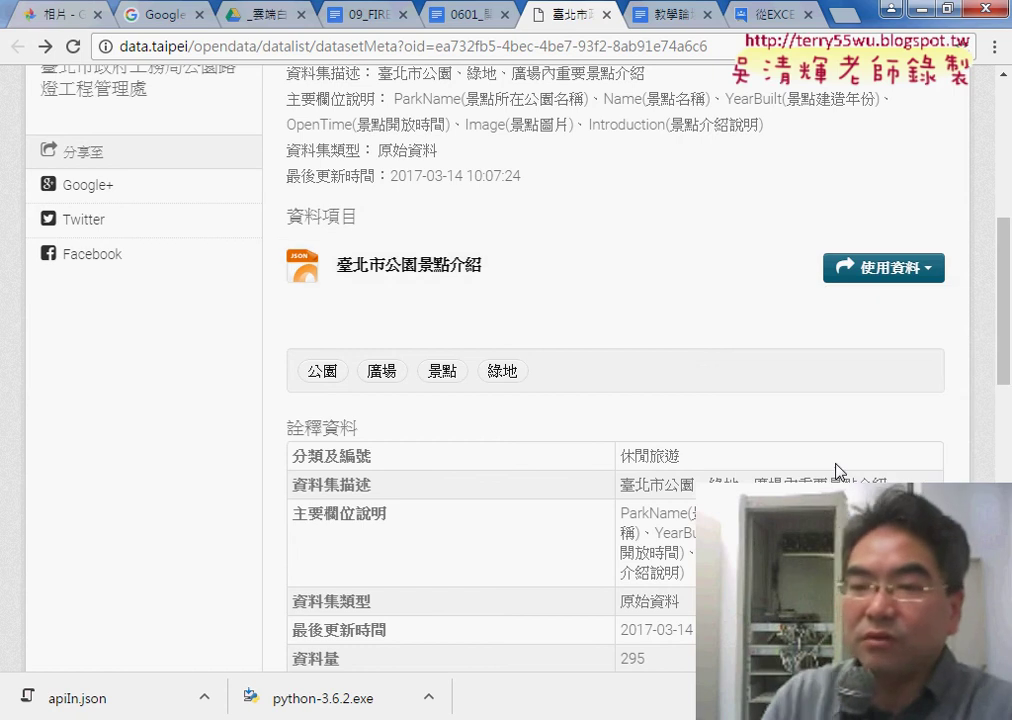
right_click(880, 335)
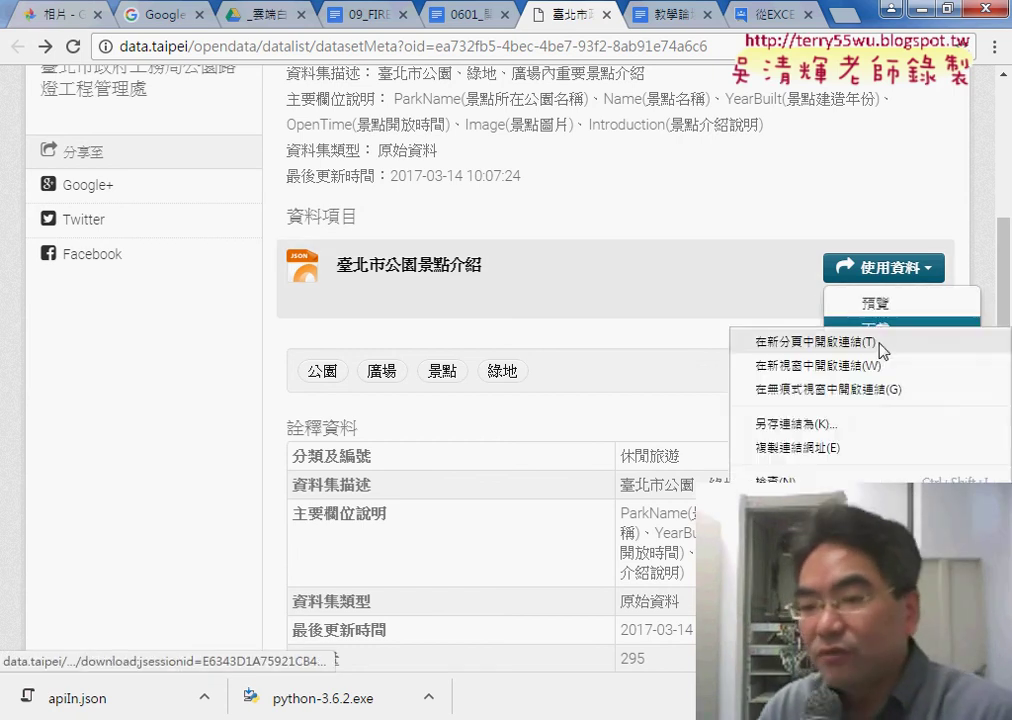
click(829, 447)
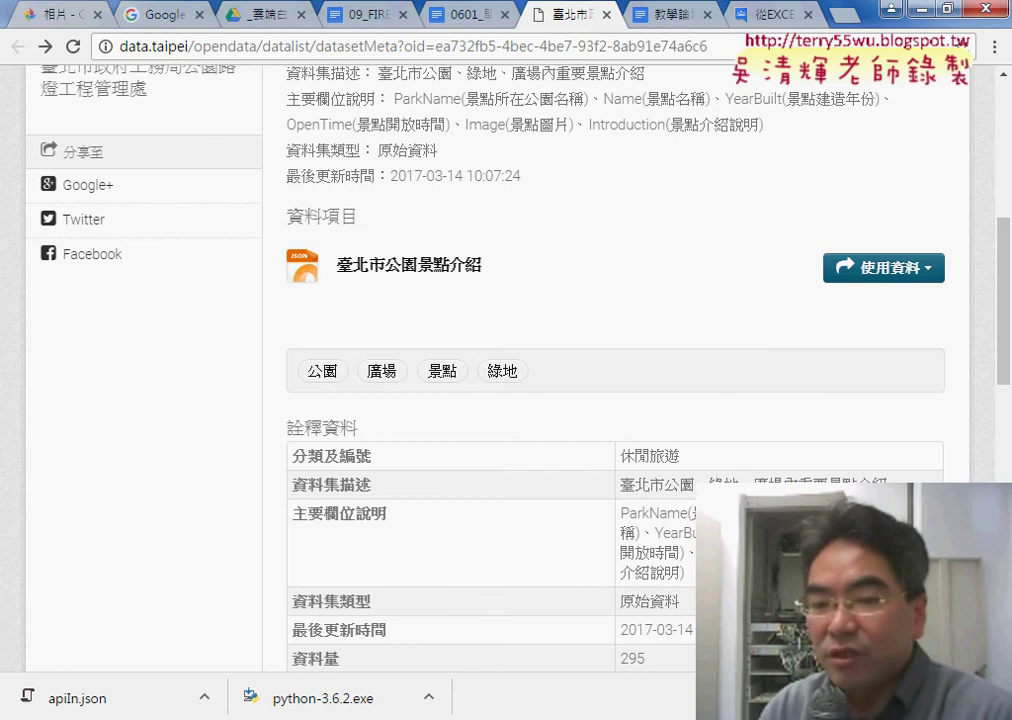
key(alt+Tab)
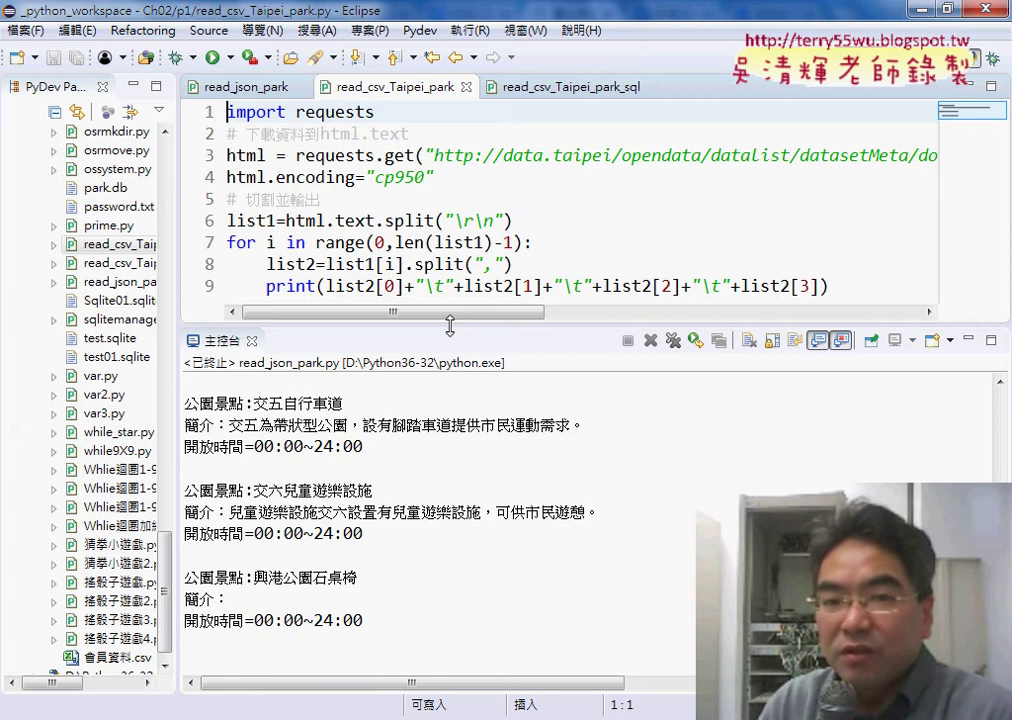
Step: Lower the editor/console divider to enlarge the code editor, then return to the browser
drag(450, 325, 450, 402)
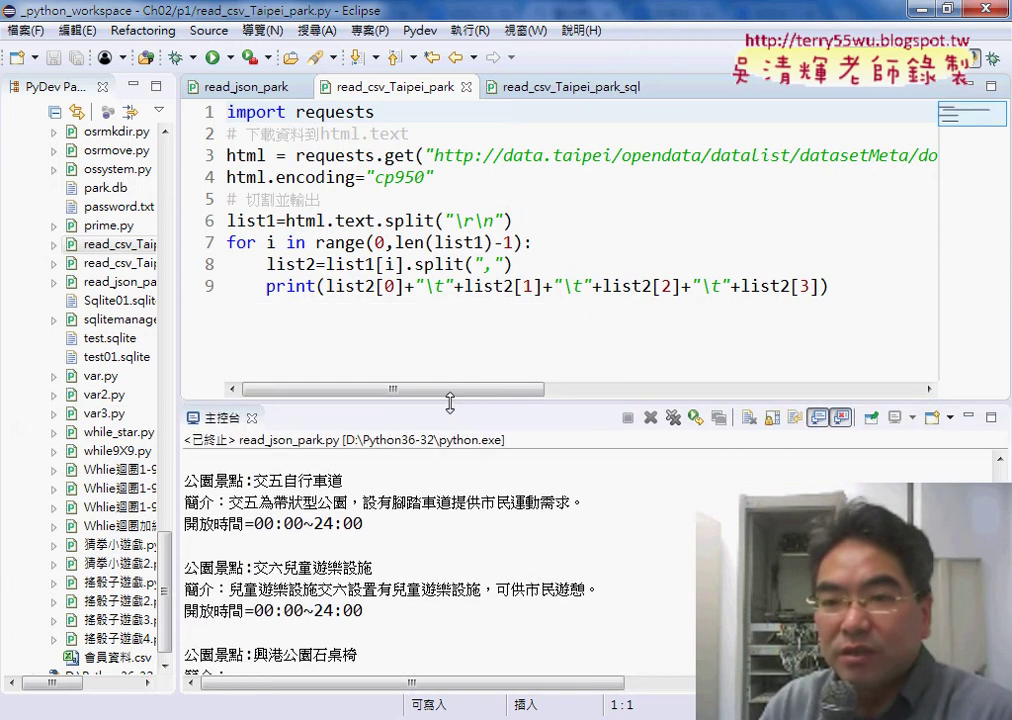
drag(450, 402, 450, 396)
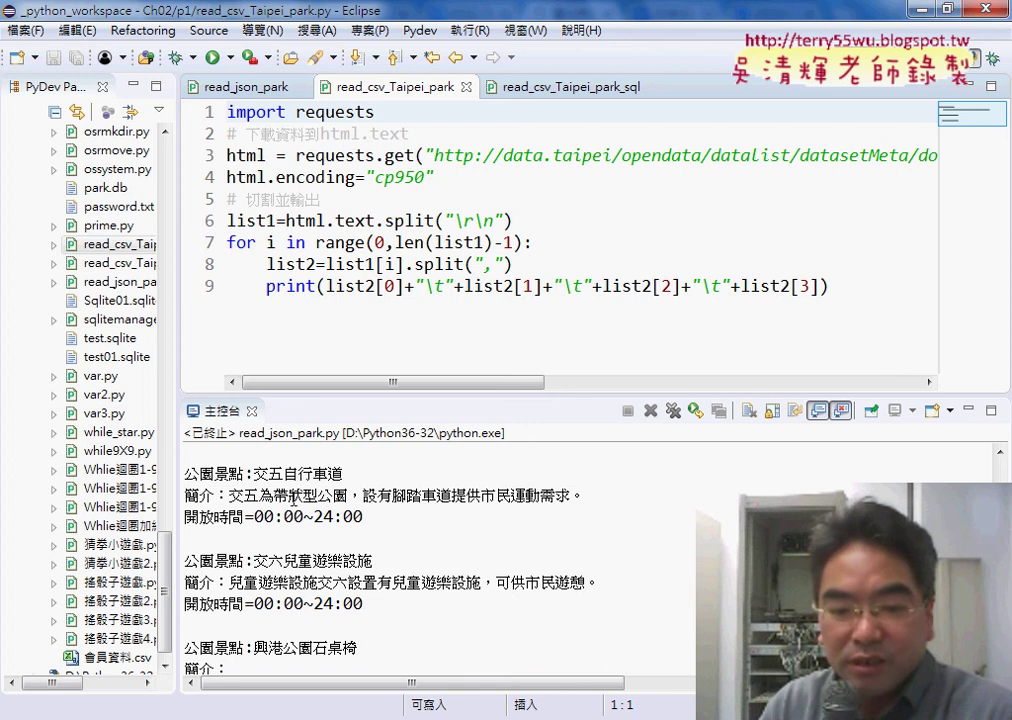
key(alt+Tab)
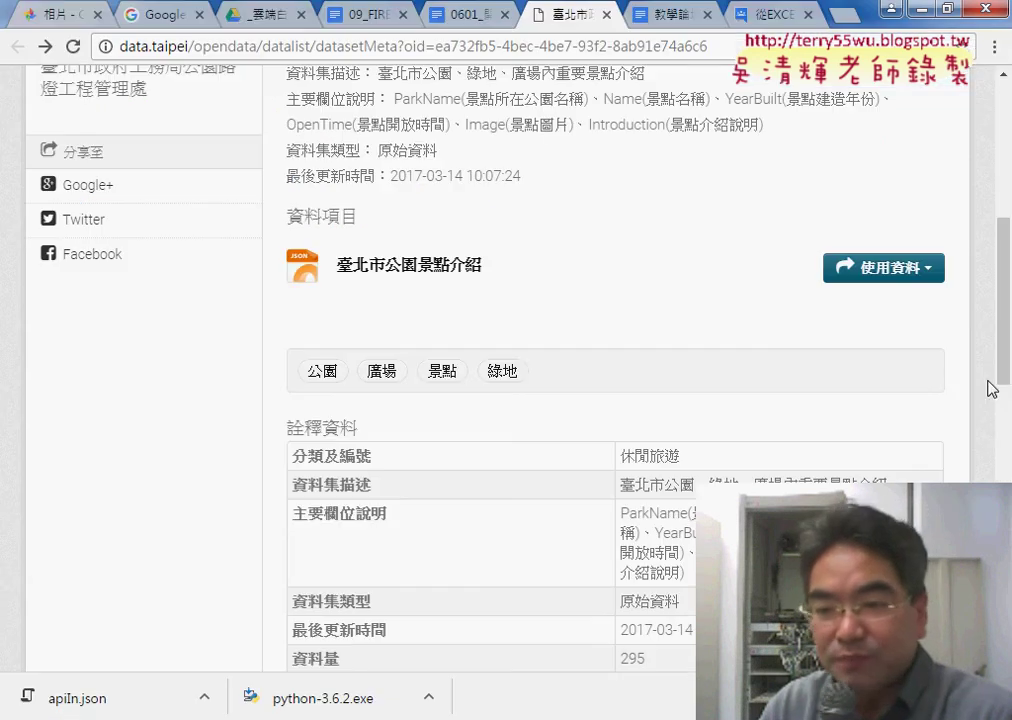
Step: Go to the 0601 Google Docs notes and scroll up to the read_CSV_Taipei_park code screenshot
click(466, 25)
mouse_move(1003, 376)
mouse_down()
mouse_move(1005, 252)
mouse_move(1005, 298)
mouse_up()
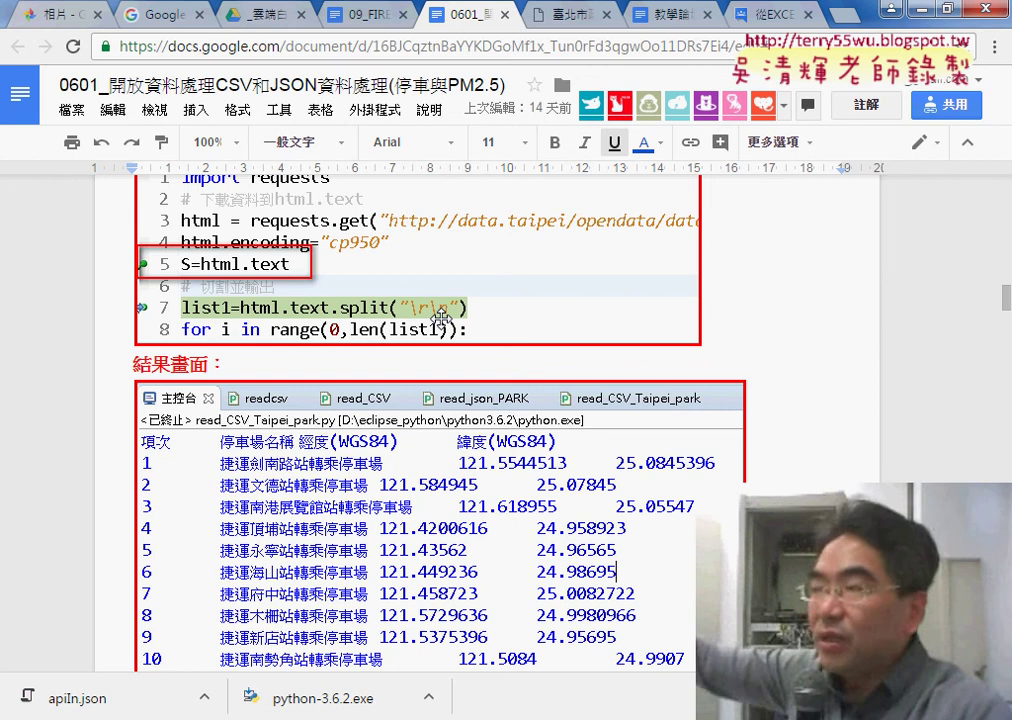
Step: Scroll the notes to the read_json_PARK result, then show apiIn.json in its Downloads folder
scroll(836, 365, down, 5)
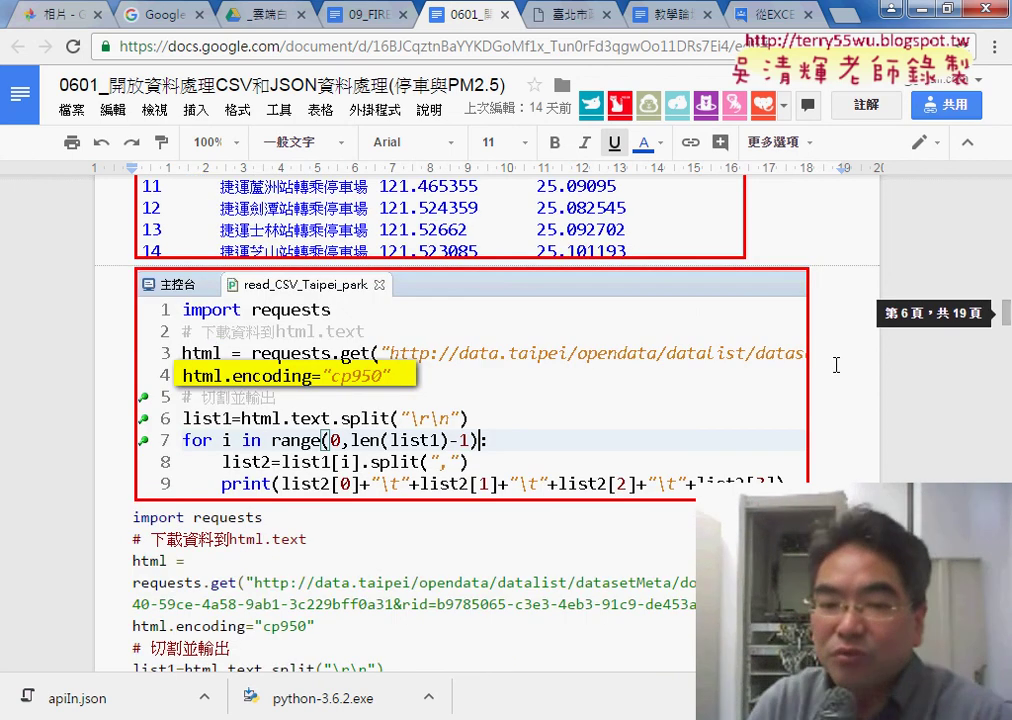
drag(1007, 312, 1007, 370)
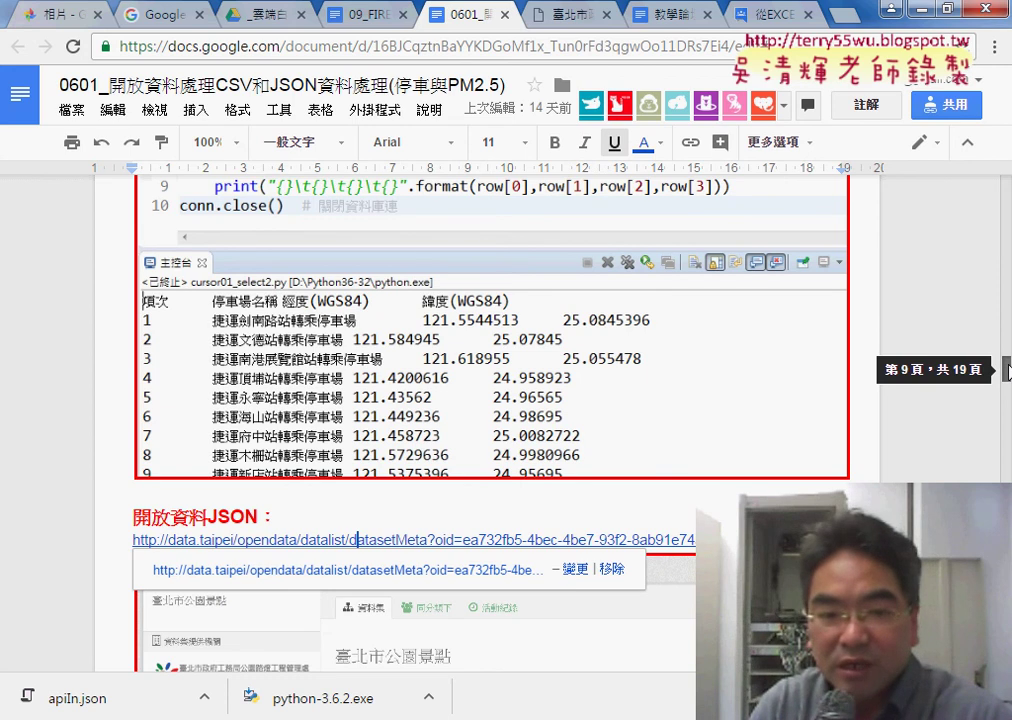
drag(1007, 370, 1007, 392)
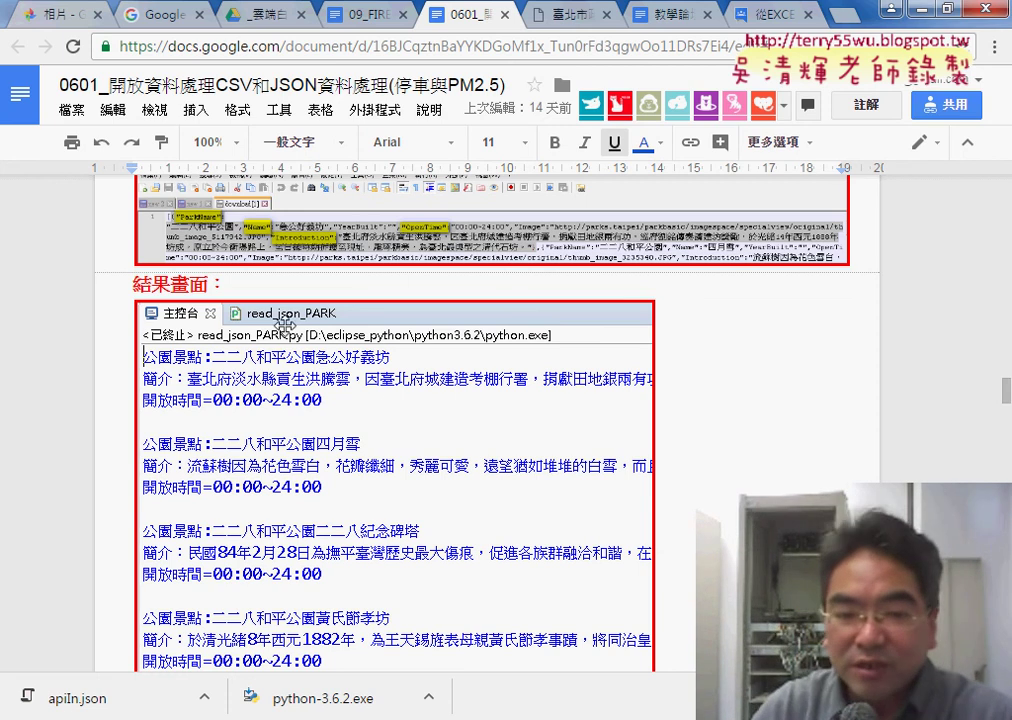
click(206, 700)
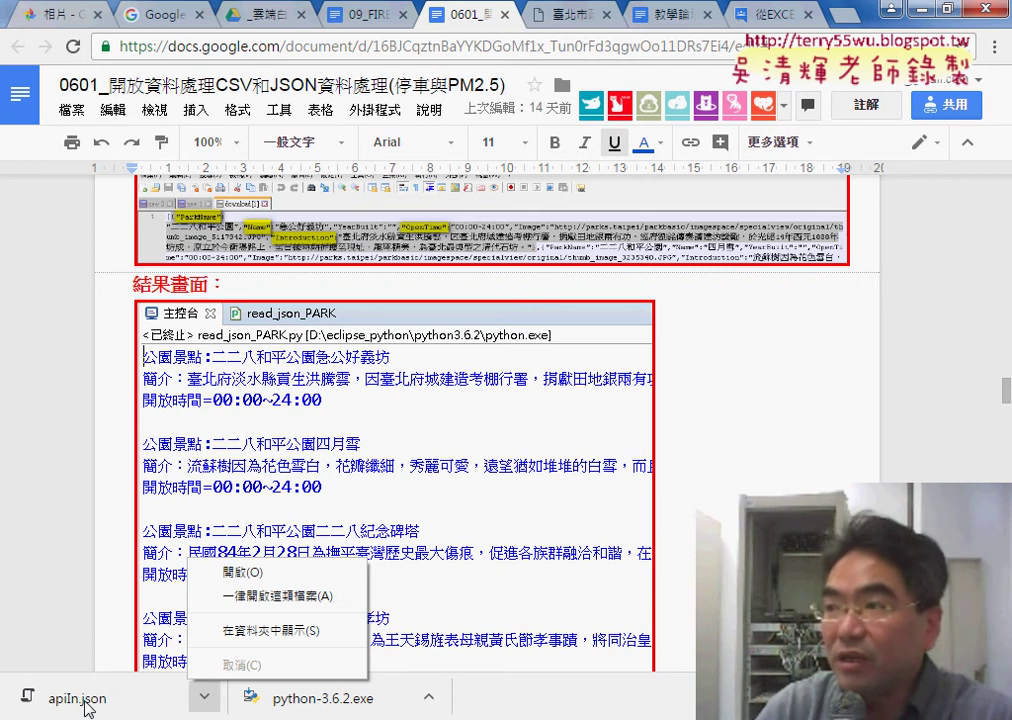
click(302, 643)
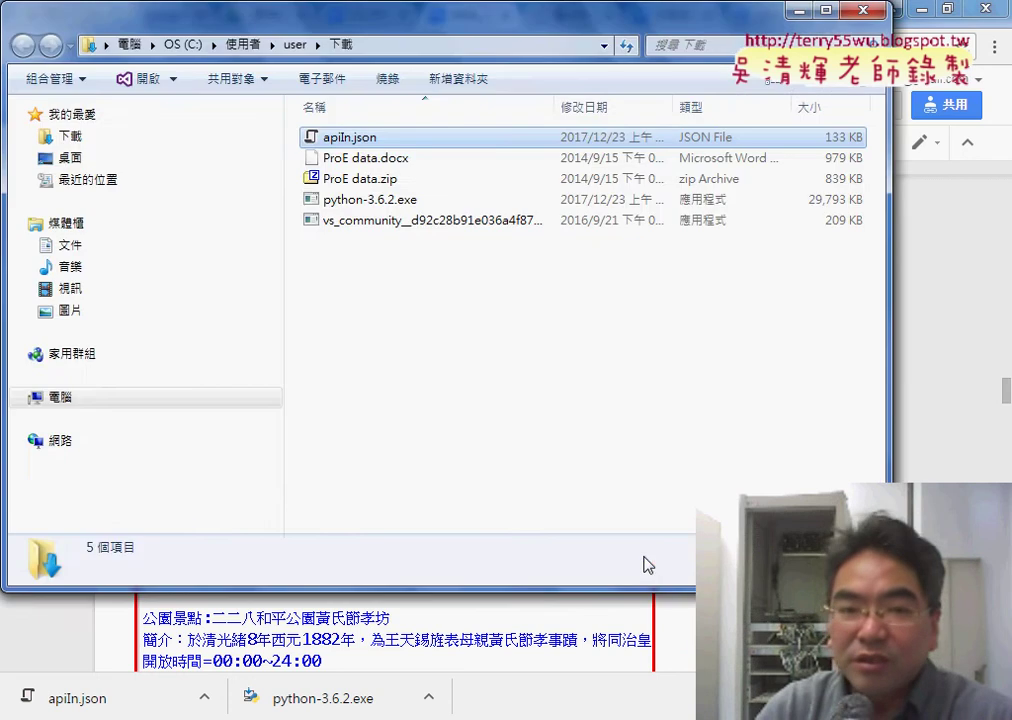
Step: Open apiIn.json from Explorer with Edit with Notepad++
right_click(362, 146)
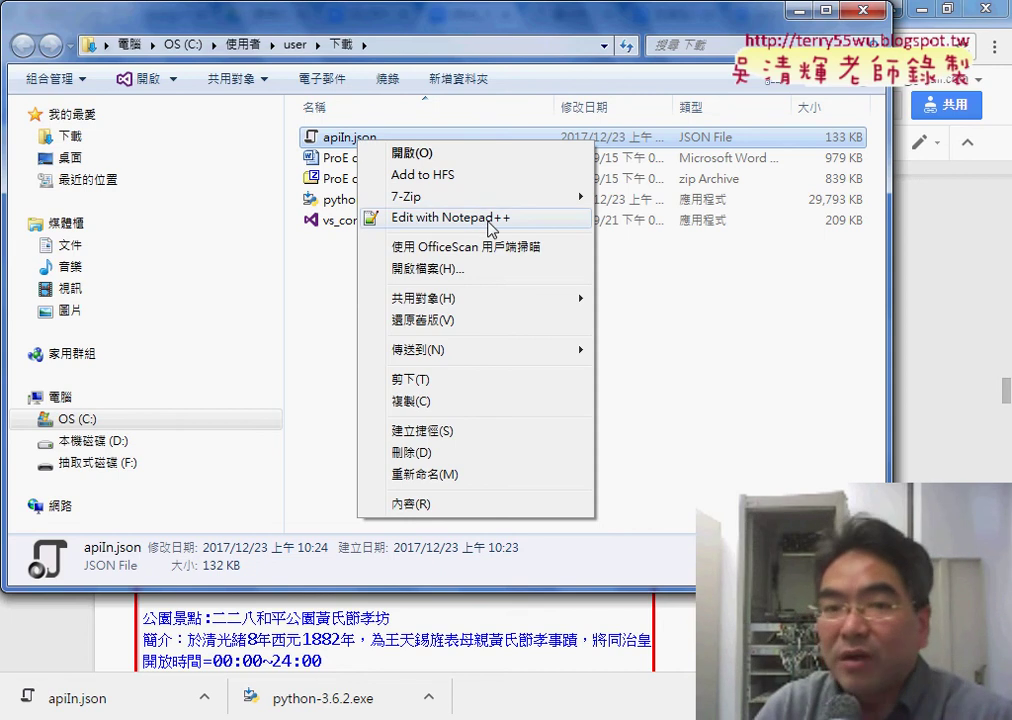
click(492, 229)
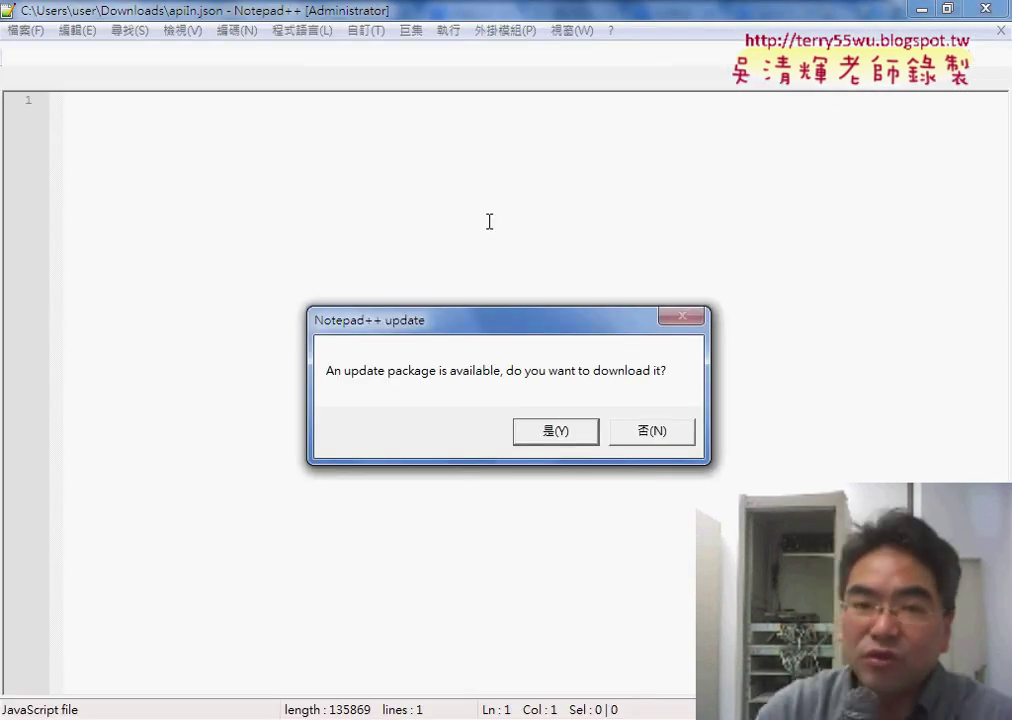
Step: Decline the Notepad++ update and turn on 自動斷行 word wrap for apiIn.json
click(648, 431)
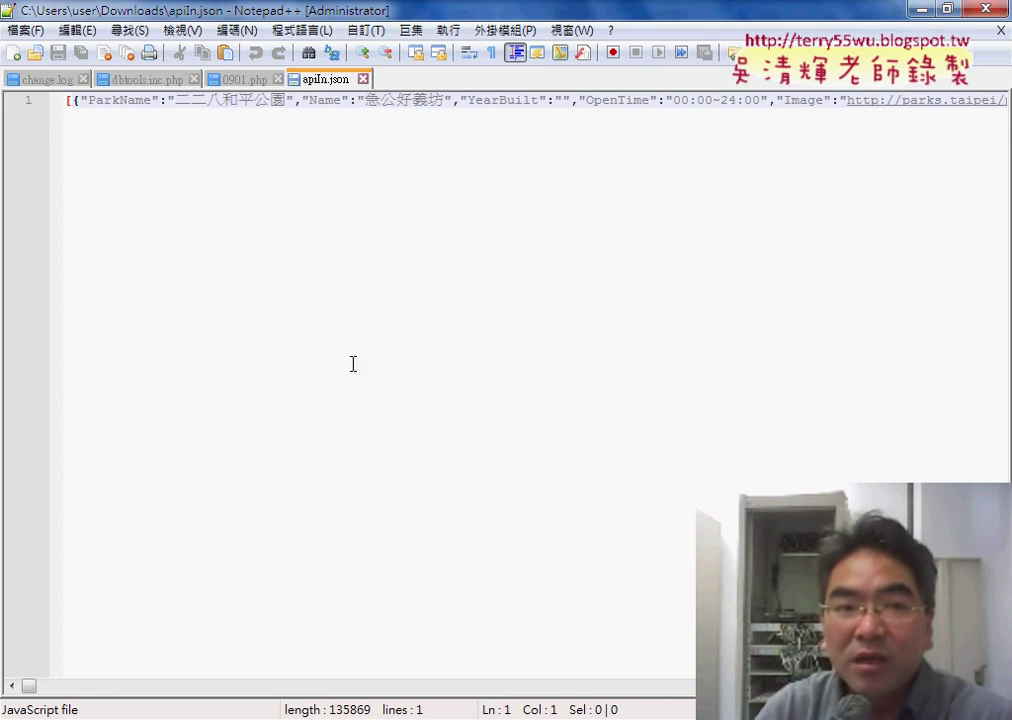
click(177, 32)
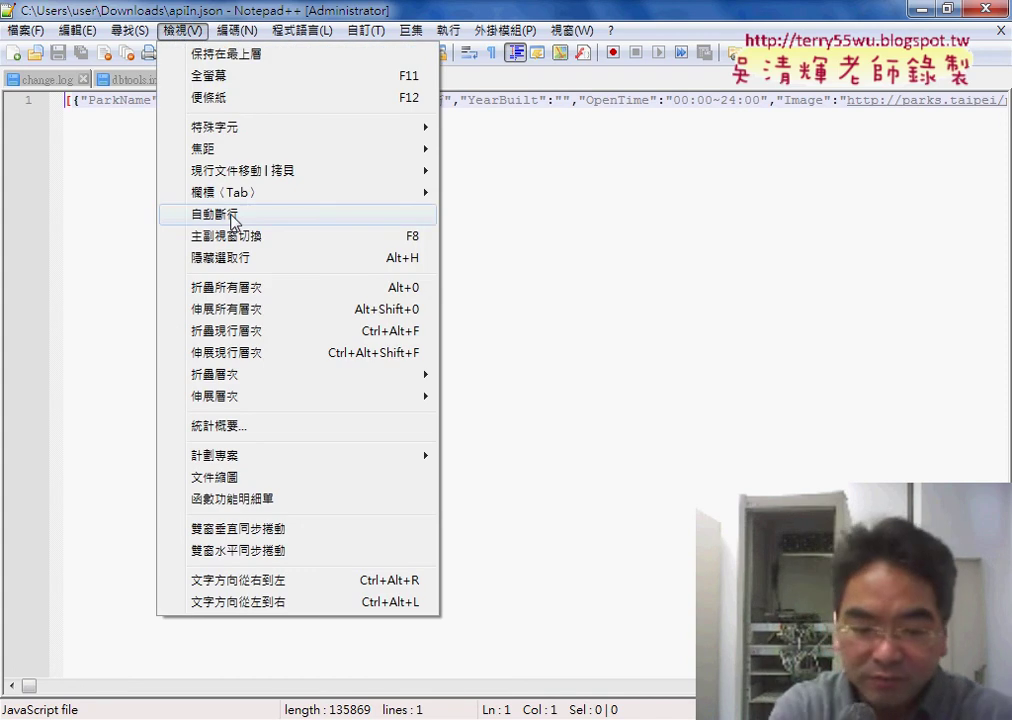
key(ctrl+2)
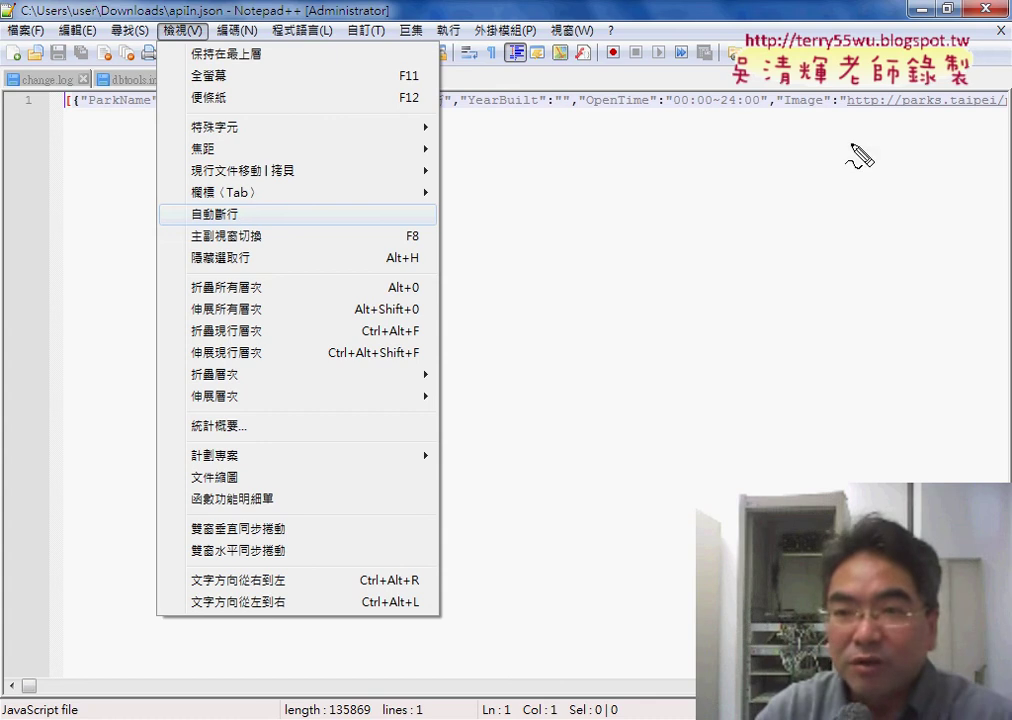
mouse_move(692, 100)
mouse_down()
mouse_move(864, 102)
mouse_move(845, 133)
mouse_up()
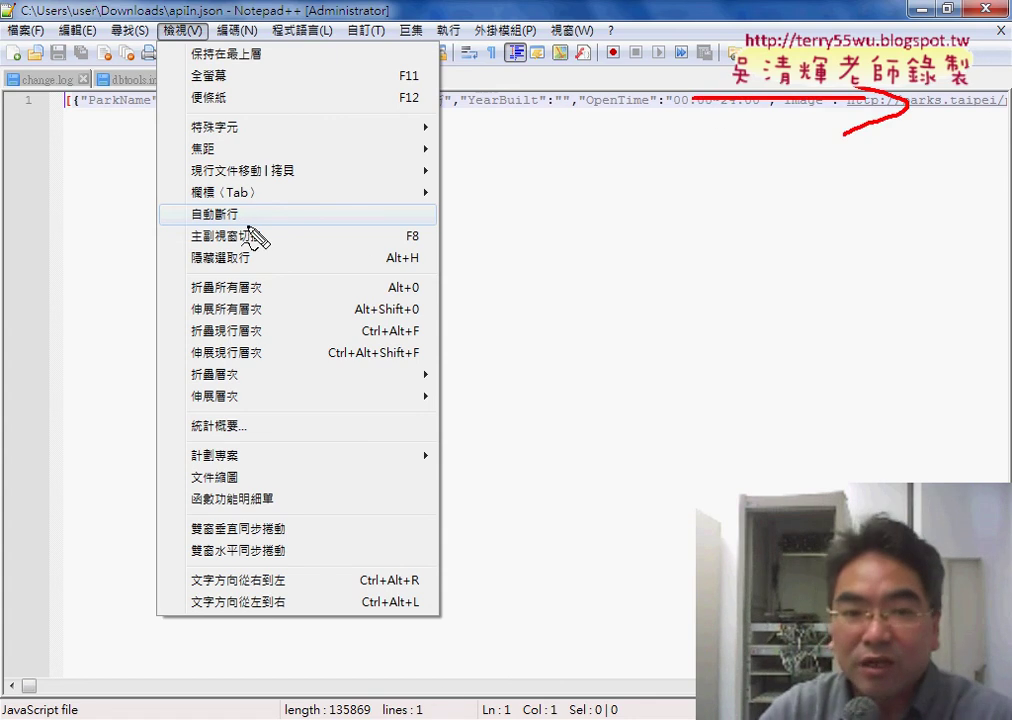
drag(250, 235, 240, 232)
key(Escape)
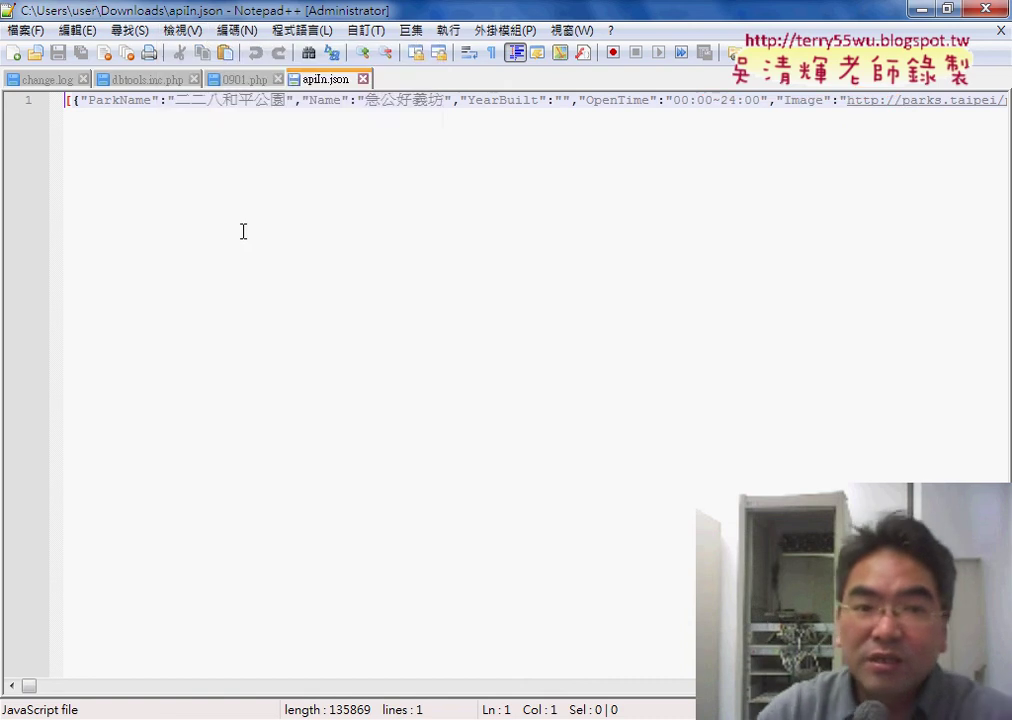
click(182, 30)
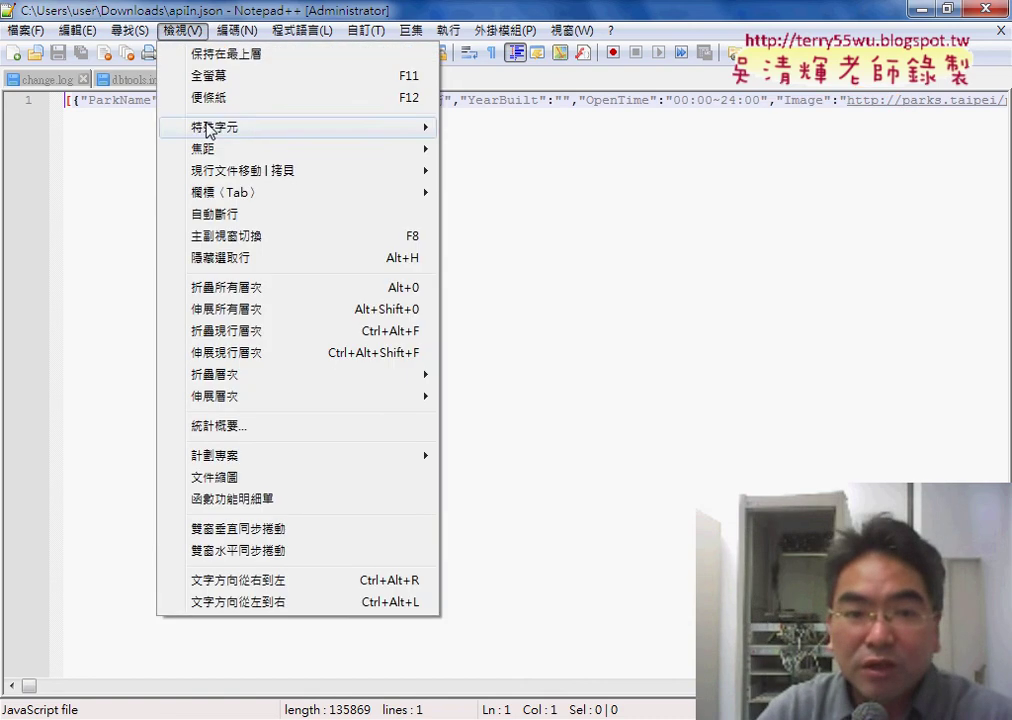
click(219, 213)
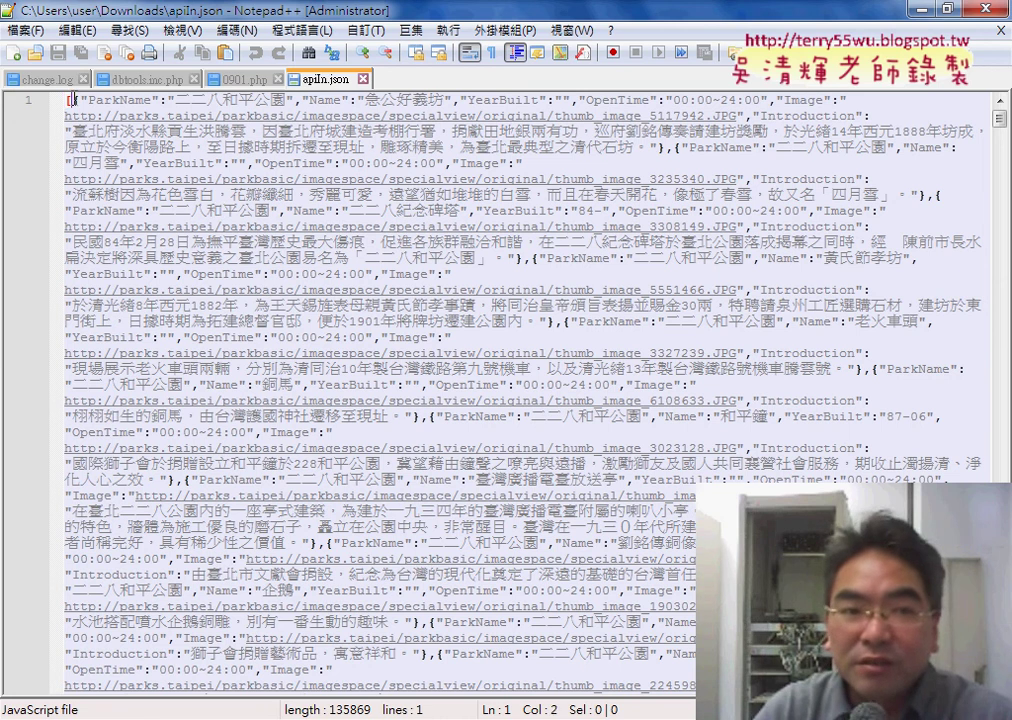
Step: Highlight the opening bracket and the start of the first park record
drag(70, 100, 65, 100)
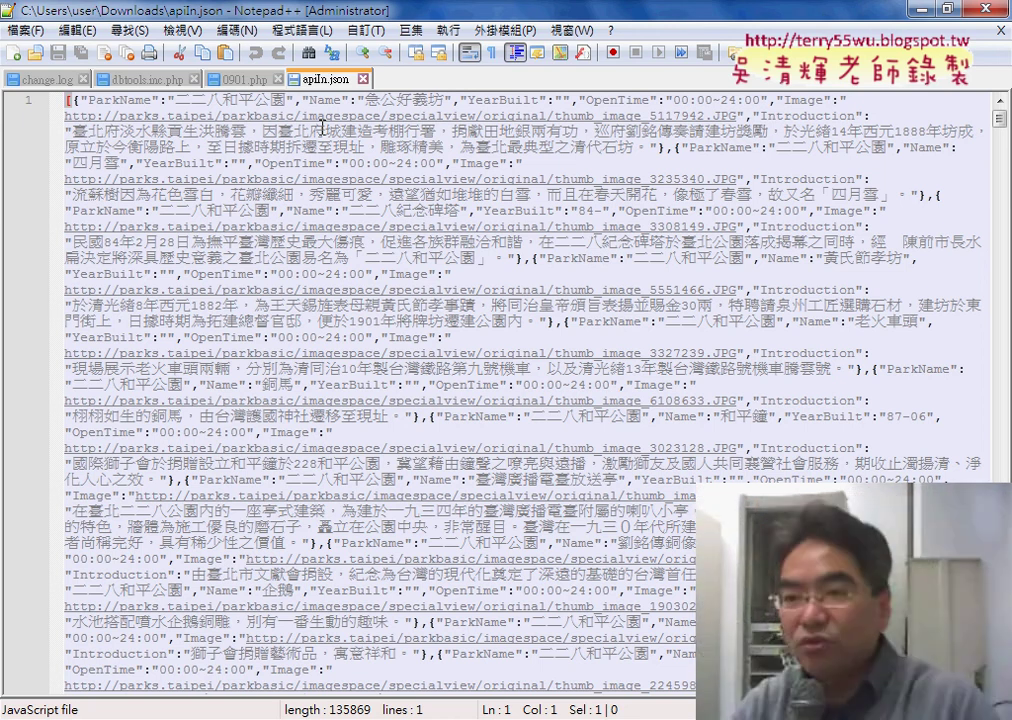
scroll(599, 303, down, 10)
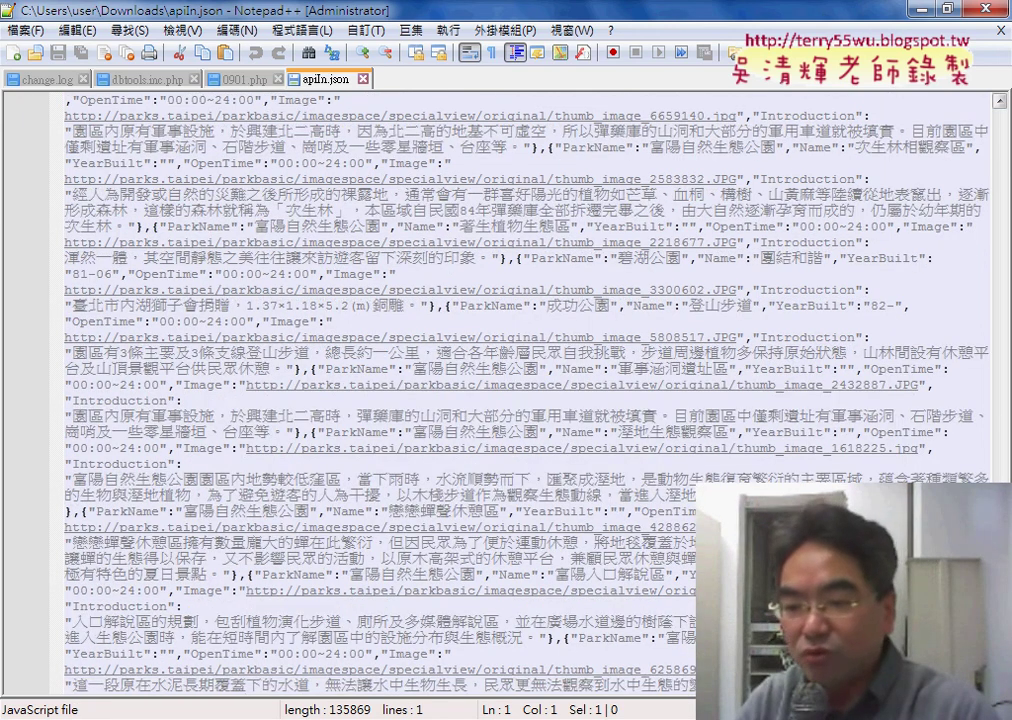
click(102, 101)
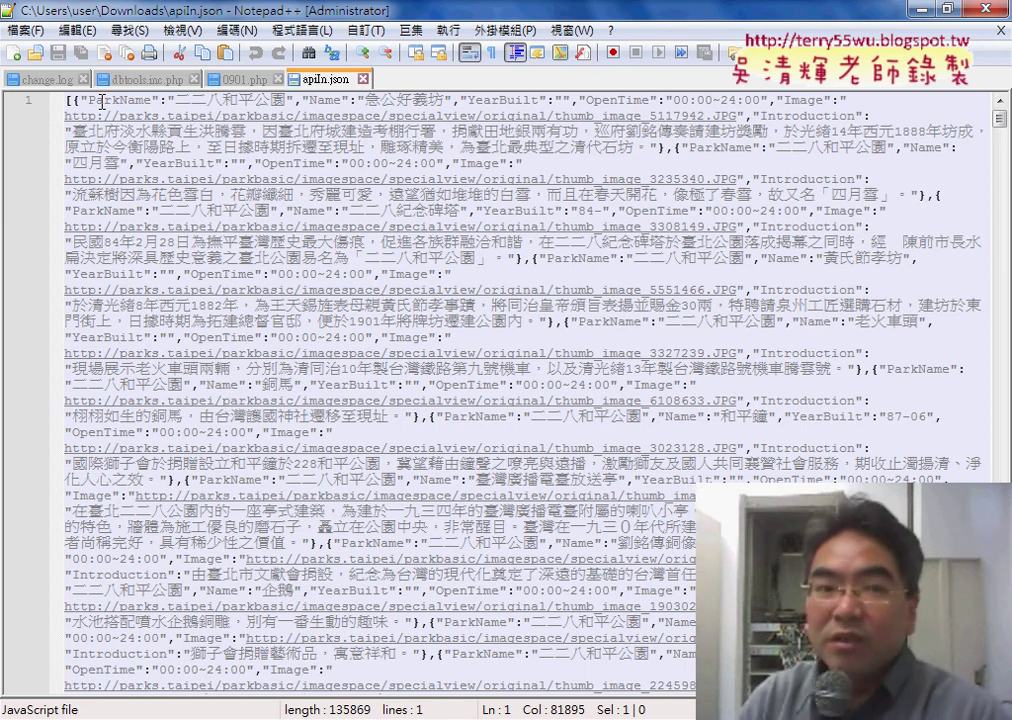
mouse_move(73, 100)
mouse_down()
mouse_move(353, 97)
mouse_move(667, 148)
mouse_up()
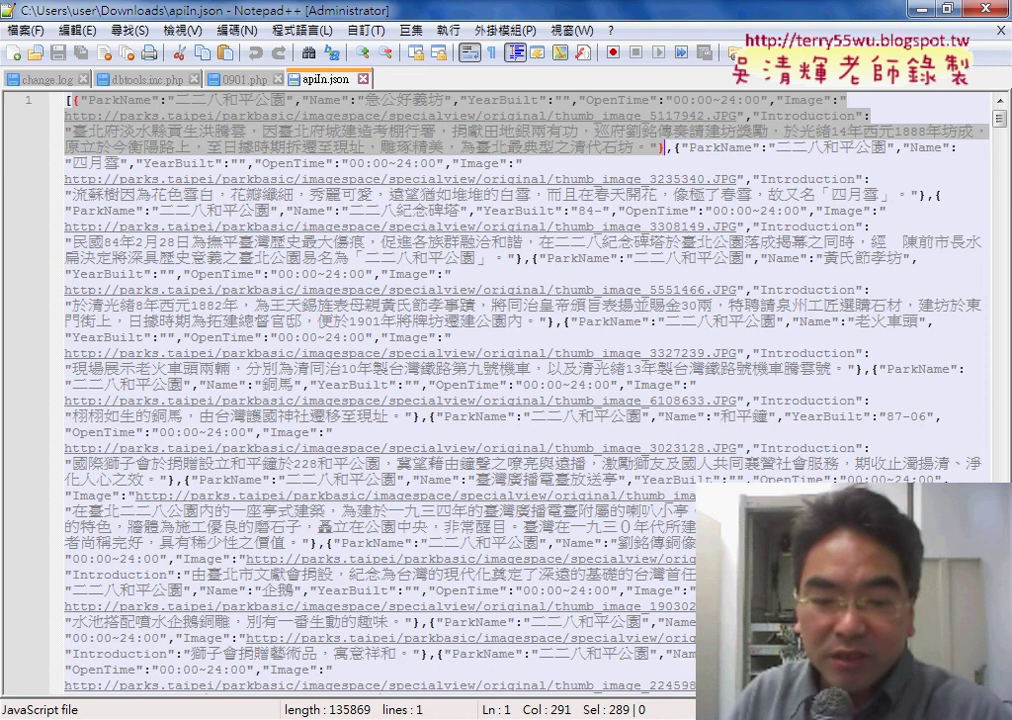
Step: Minimize the browser and bring the Eclipse window with the park scripts to the front
key(alt+Tab)
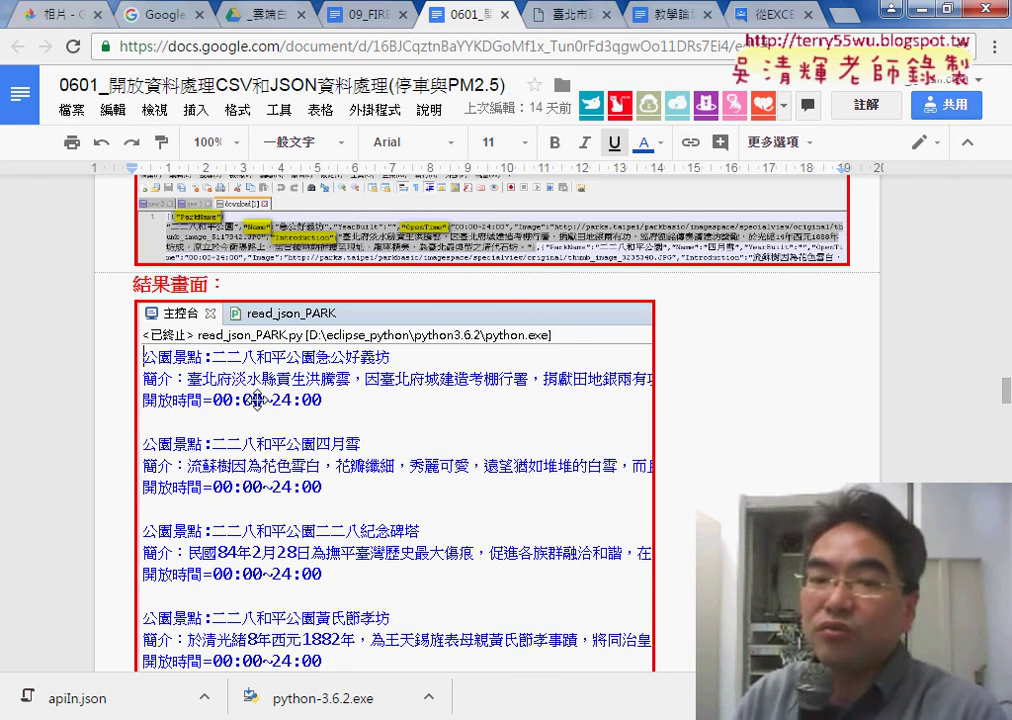
click(912, 10)
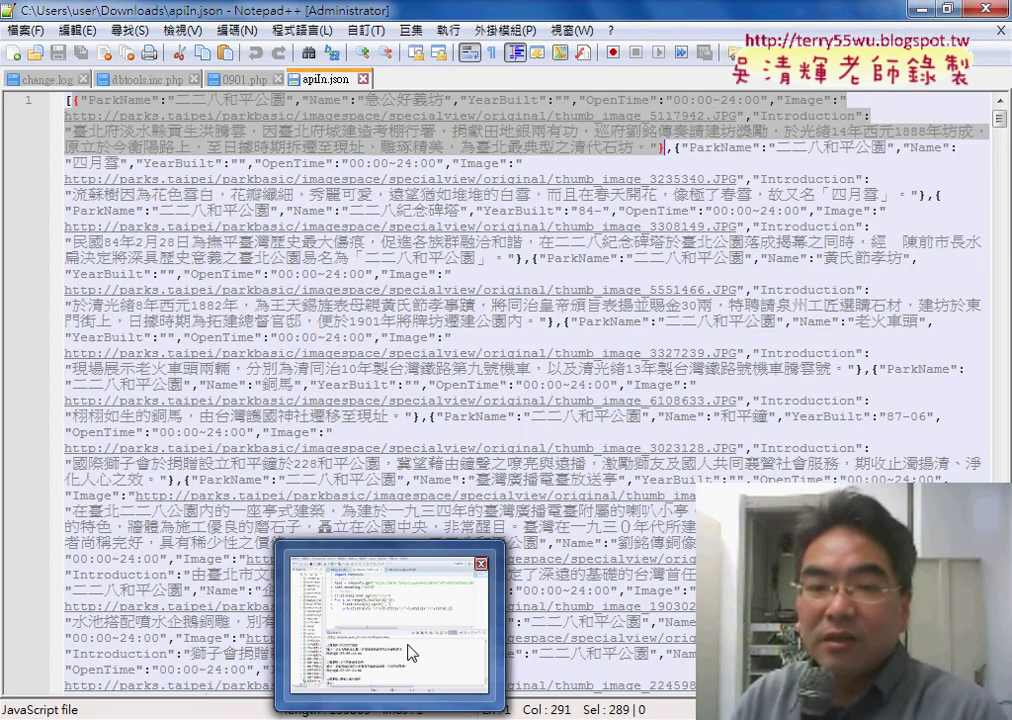
click(411, 654)
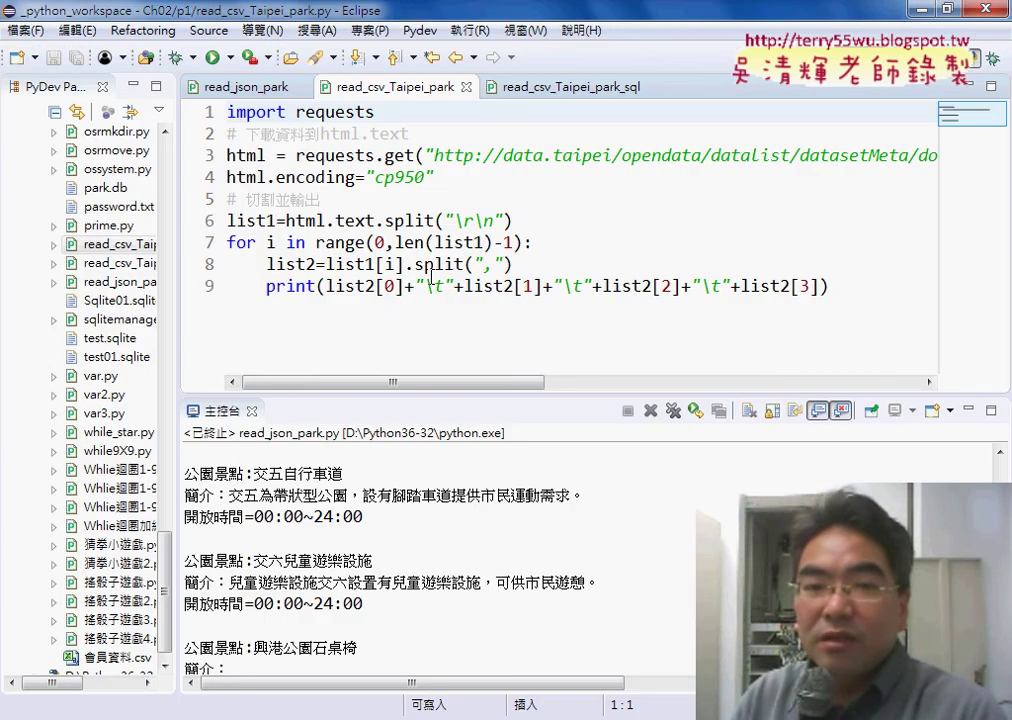
click(270, 90)
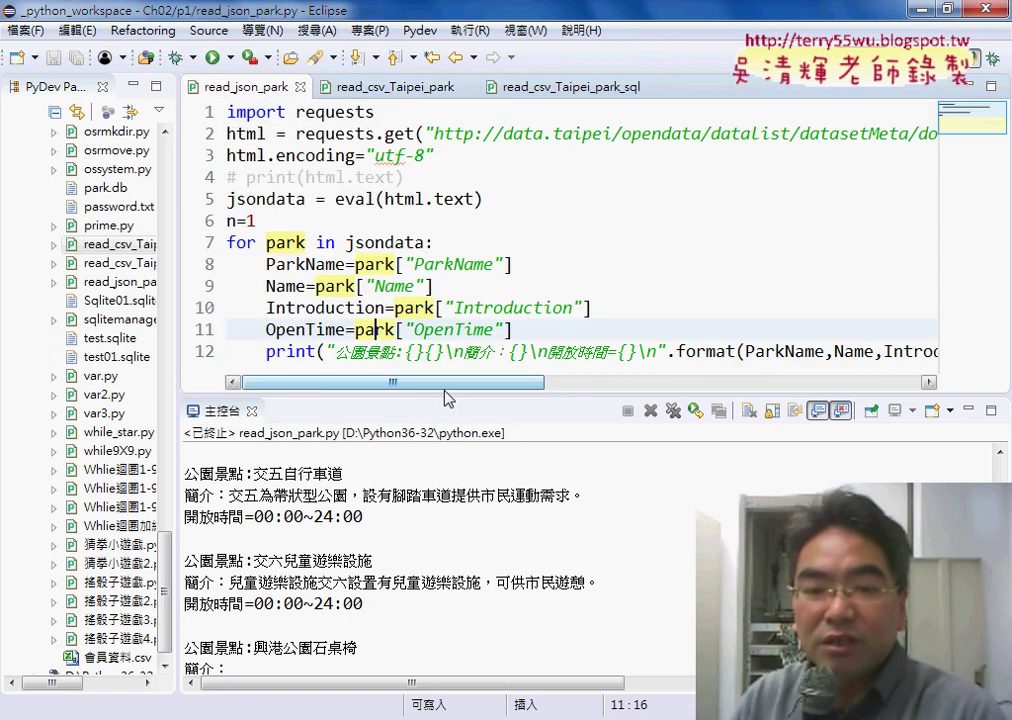
drag(445, 397, 439, 453)
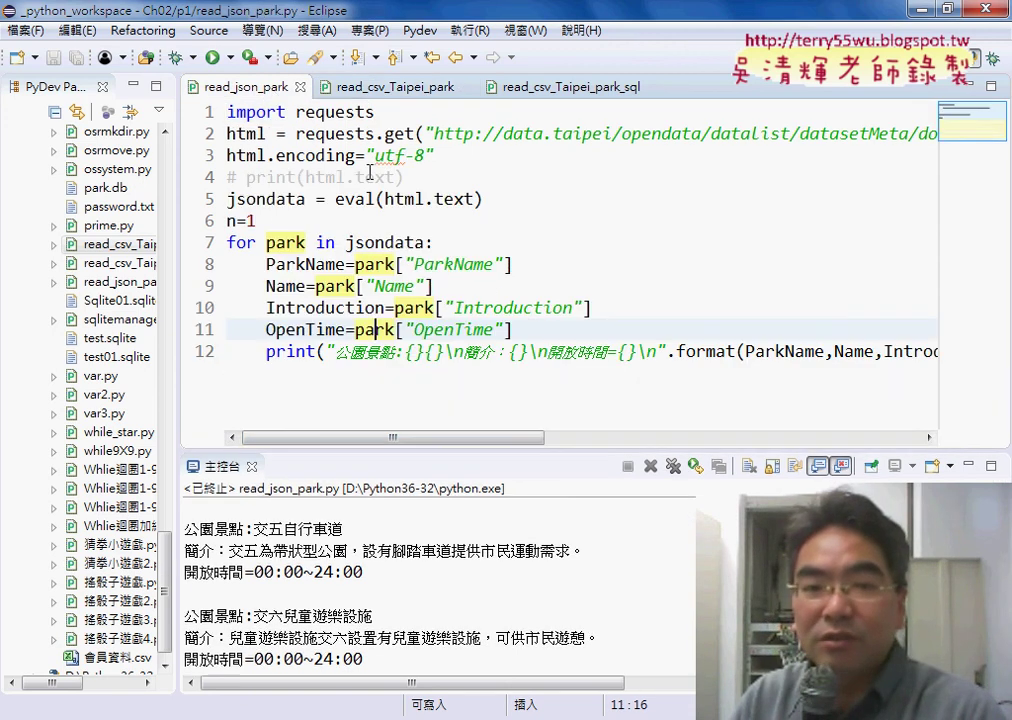
drag(297, 111, 400, 111)
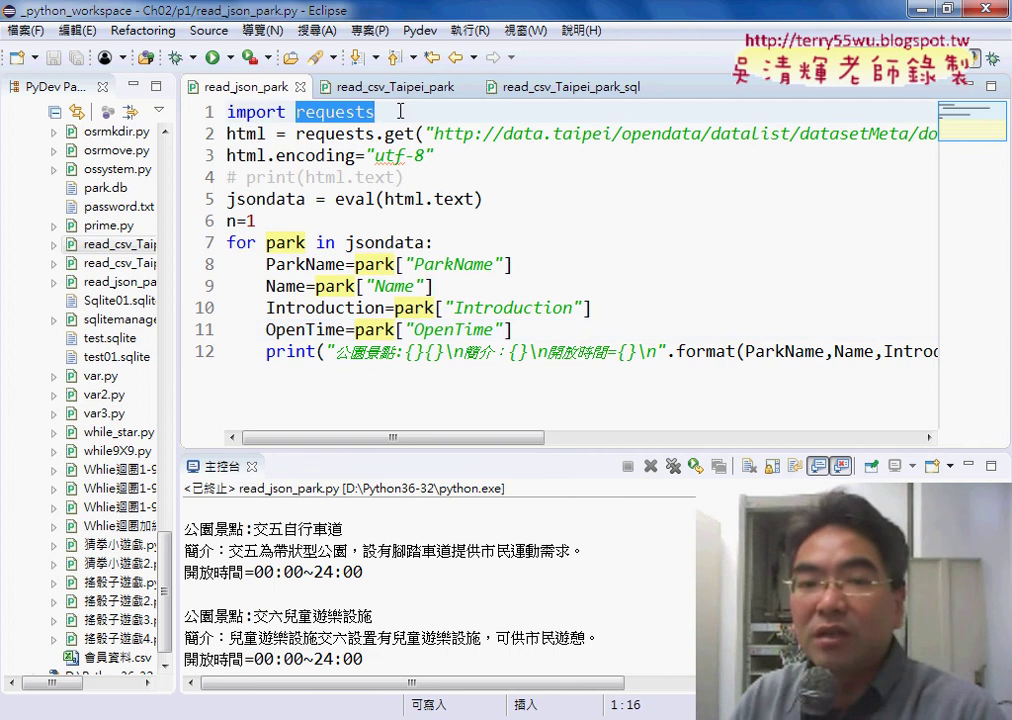
click(300, 133)
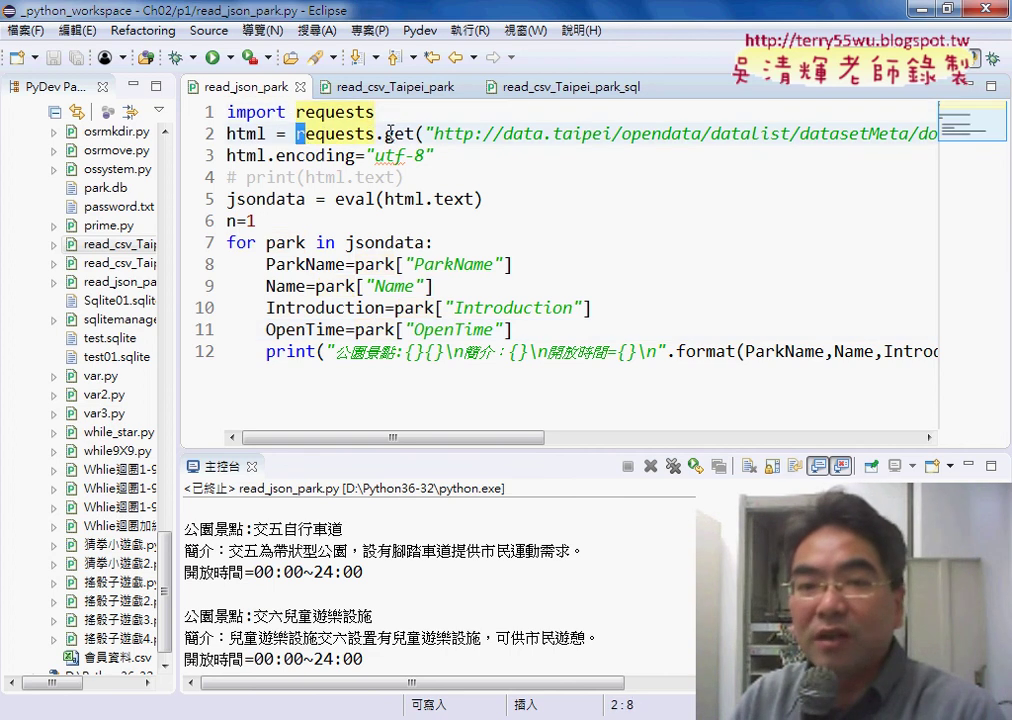
click(387, 133)
mouse_move(436, 131)
mouse_down()
mouse_move(988, 140)
mouse_move(918, 135)
mouse_up()
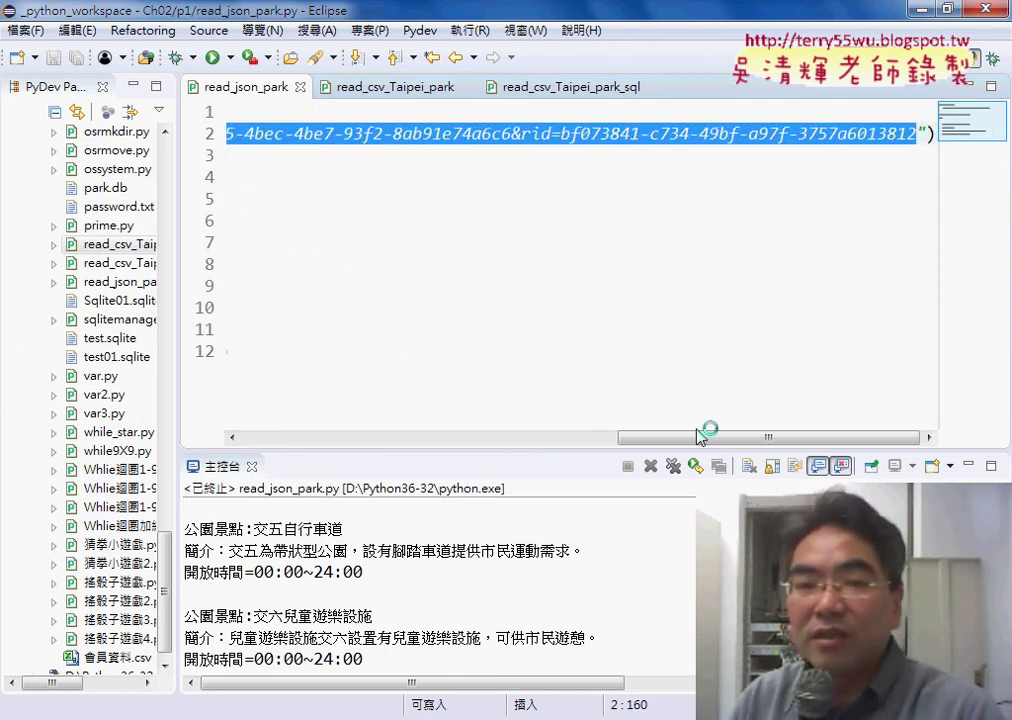
drag(707, 437, 332, 437)
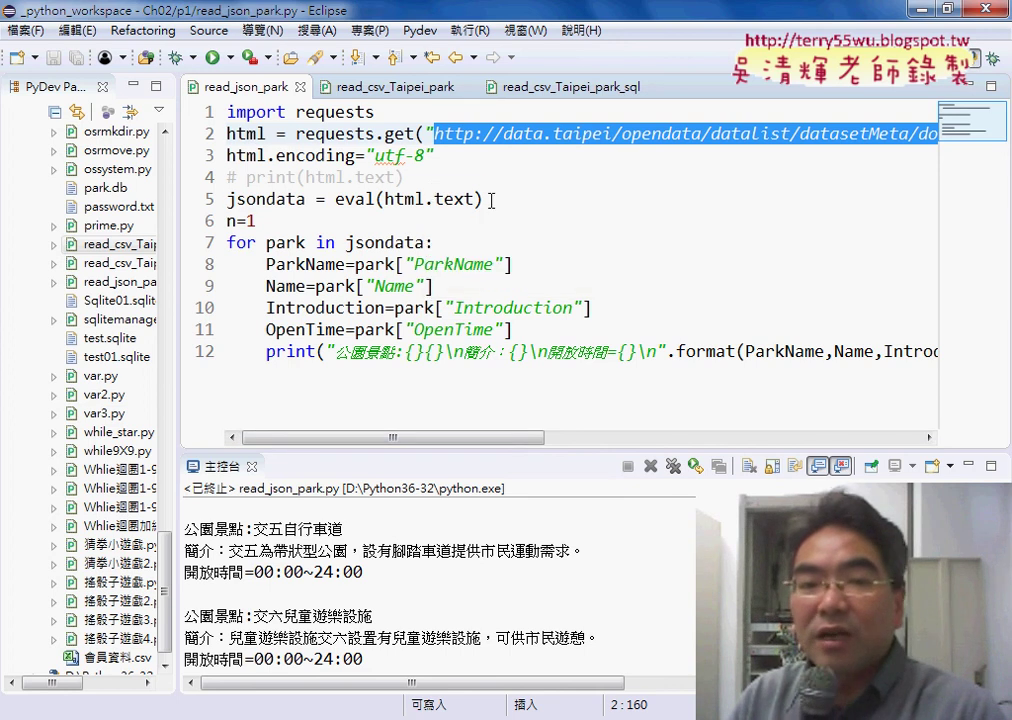
drag(491, 199, 338, 200)
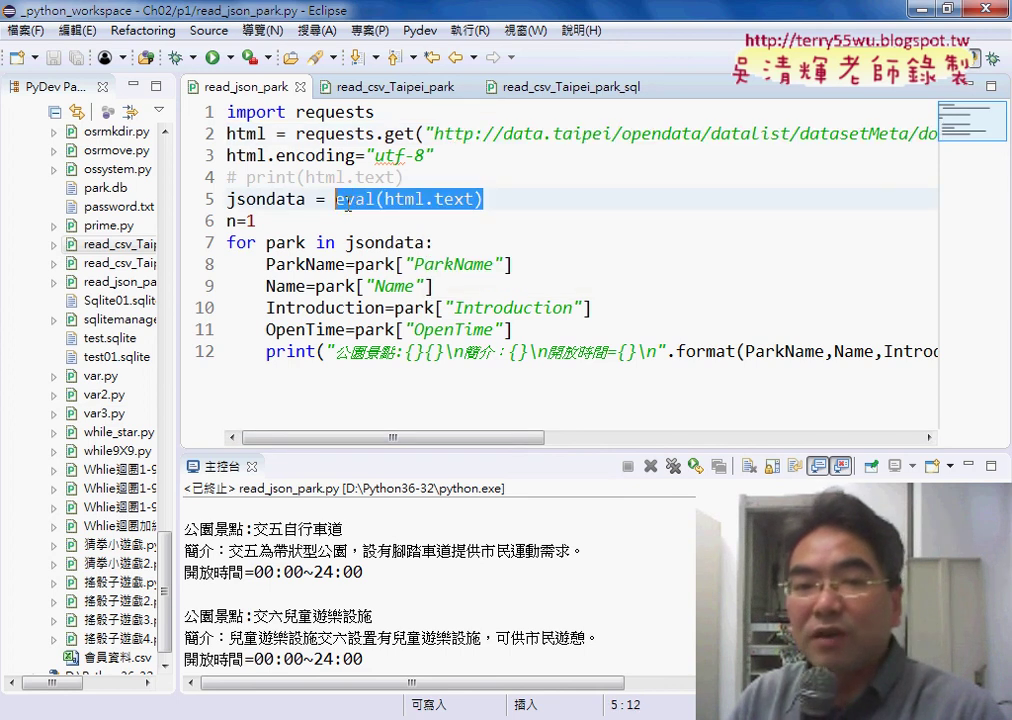
click(357, 199)
double_click(337, 199)
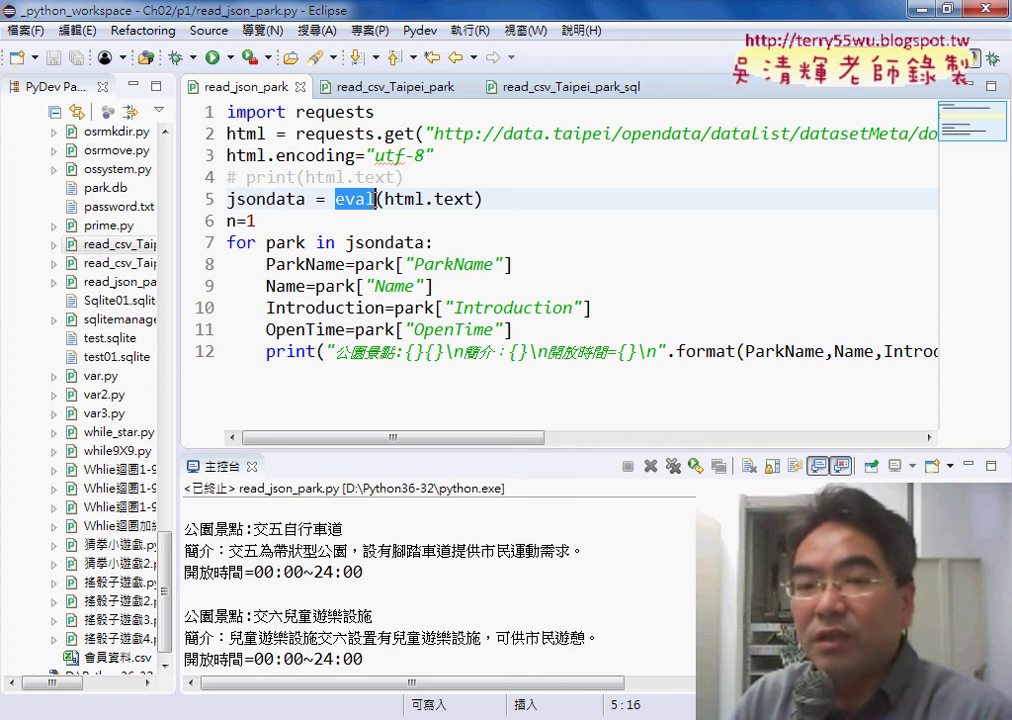
drag(385, 199, 474, 199)
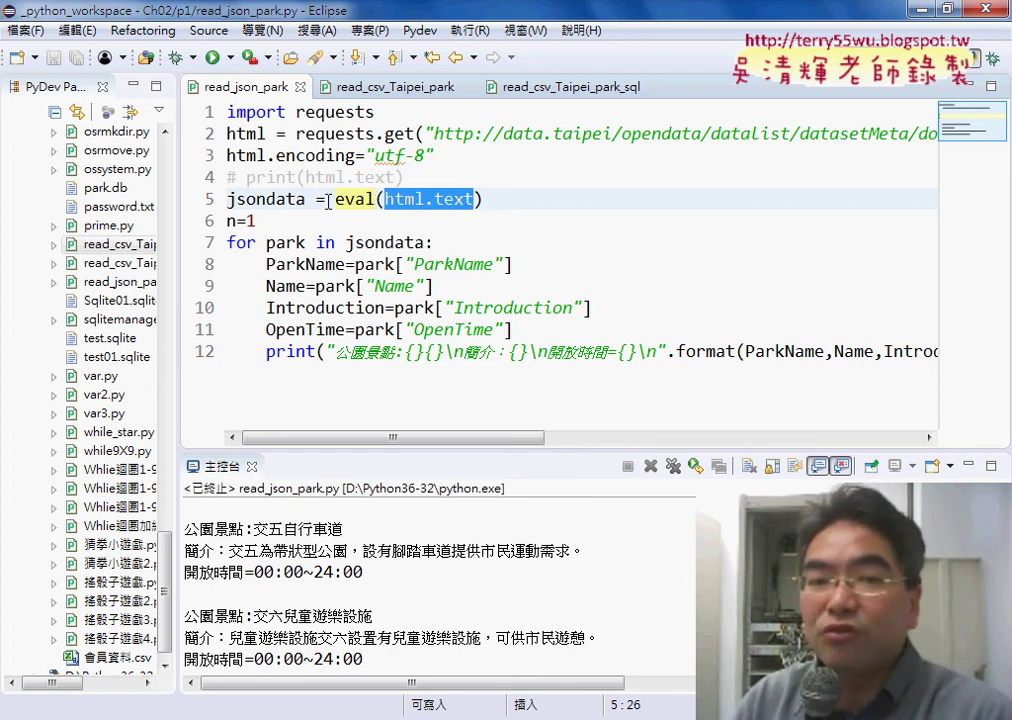
drag(306, 199, 227, 199)
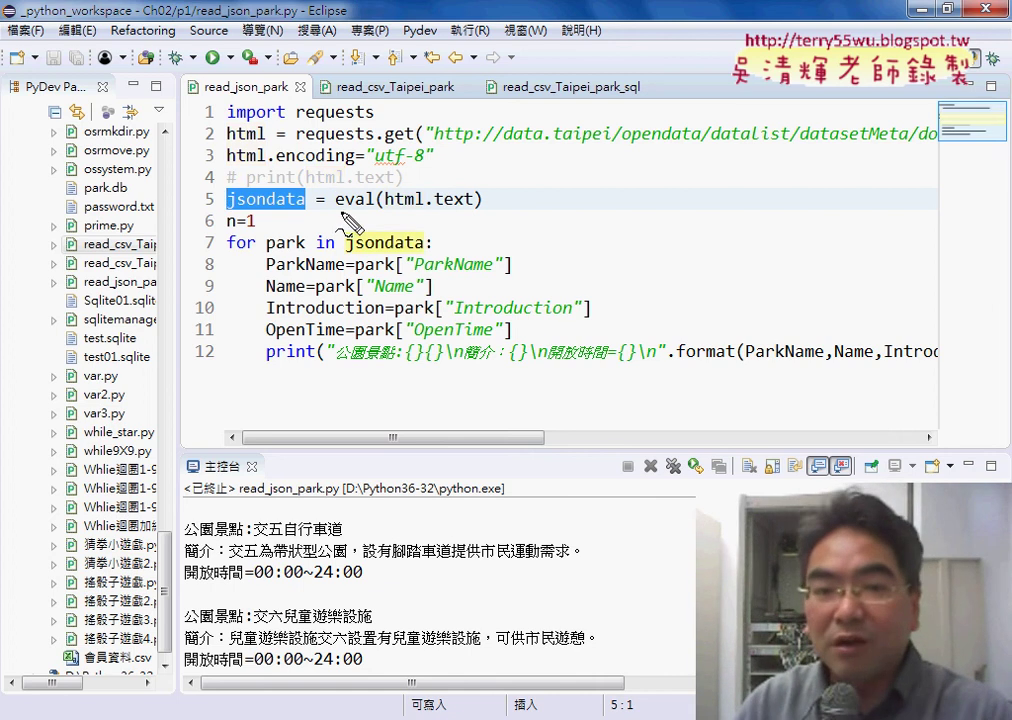
drag(337, 208, 365, 208)
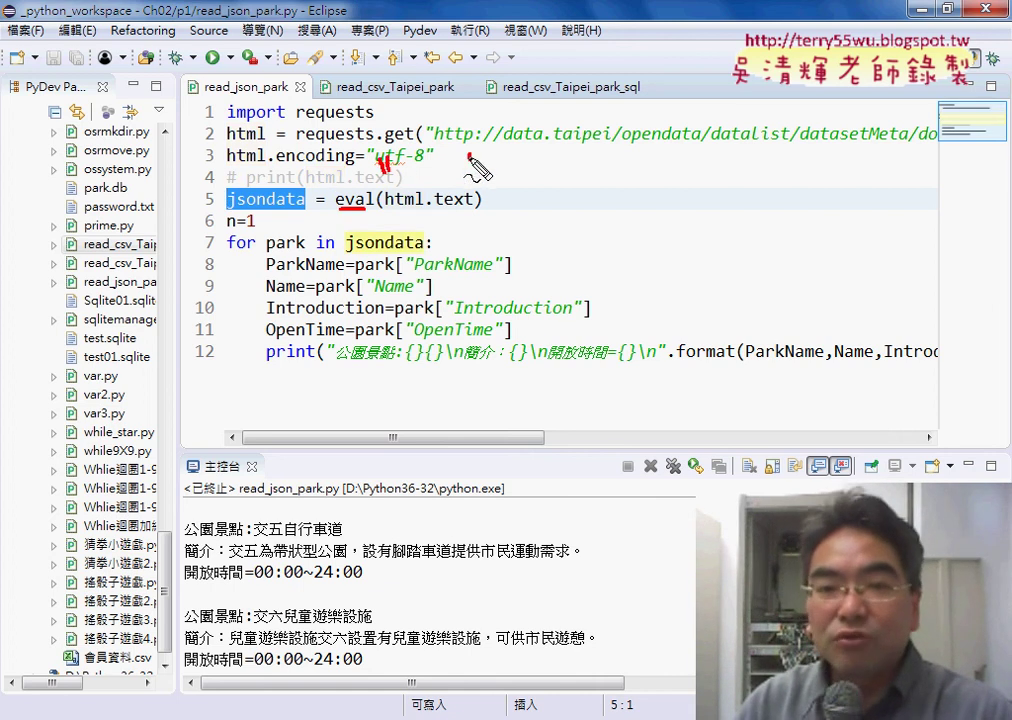
drag(466, 155, 467, 172)
mouse_move(476, 155)
mouse_down()
mouse_move(478, 172)
mouse_move(340, 85)
mouse_move(273, 165)
mouse_move(282, 172)
mouse_up()
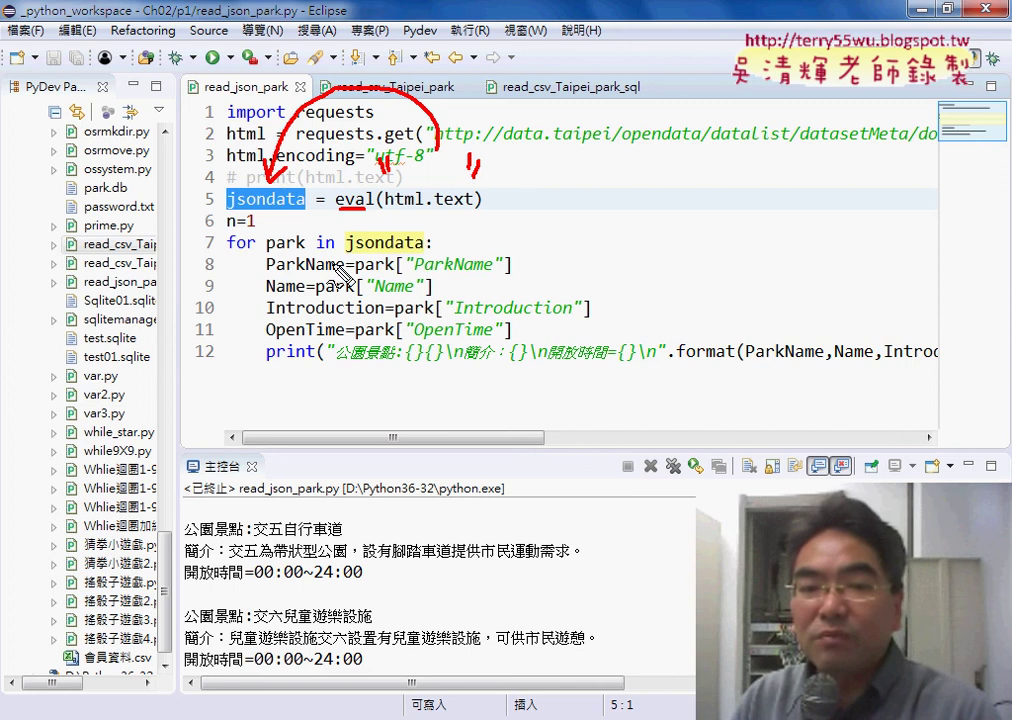
drag(345, 253, 422, 251)
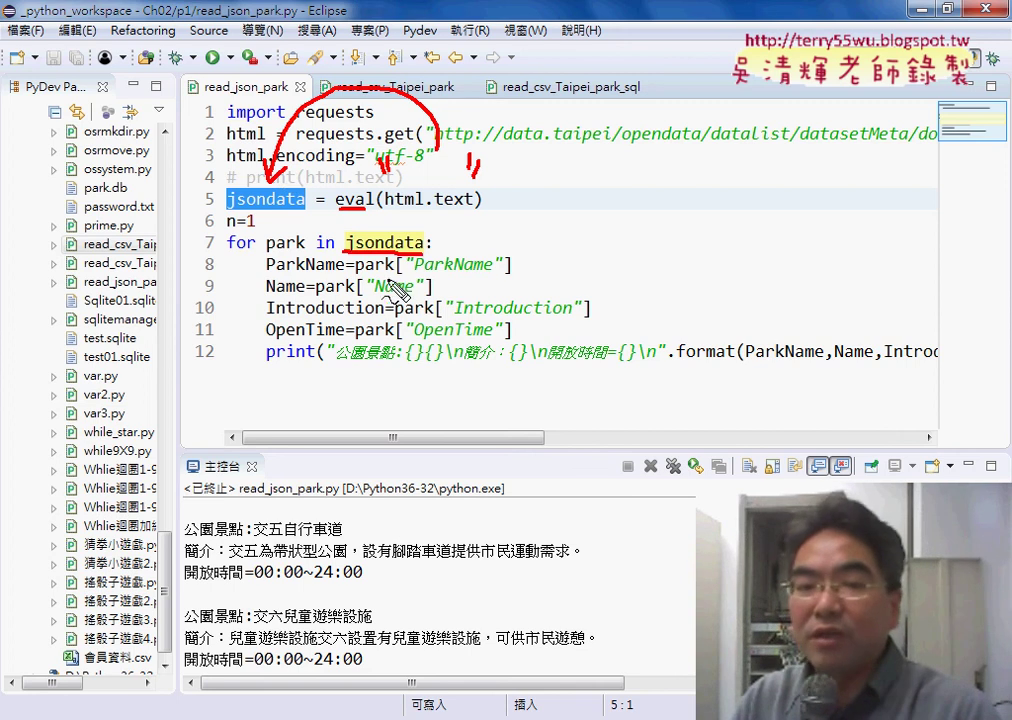
drag(283, 366, 315, 367)
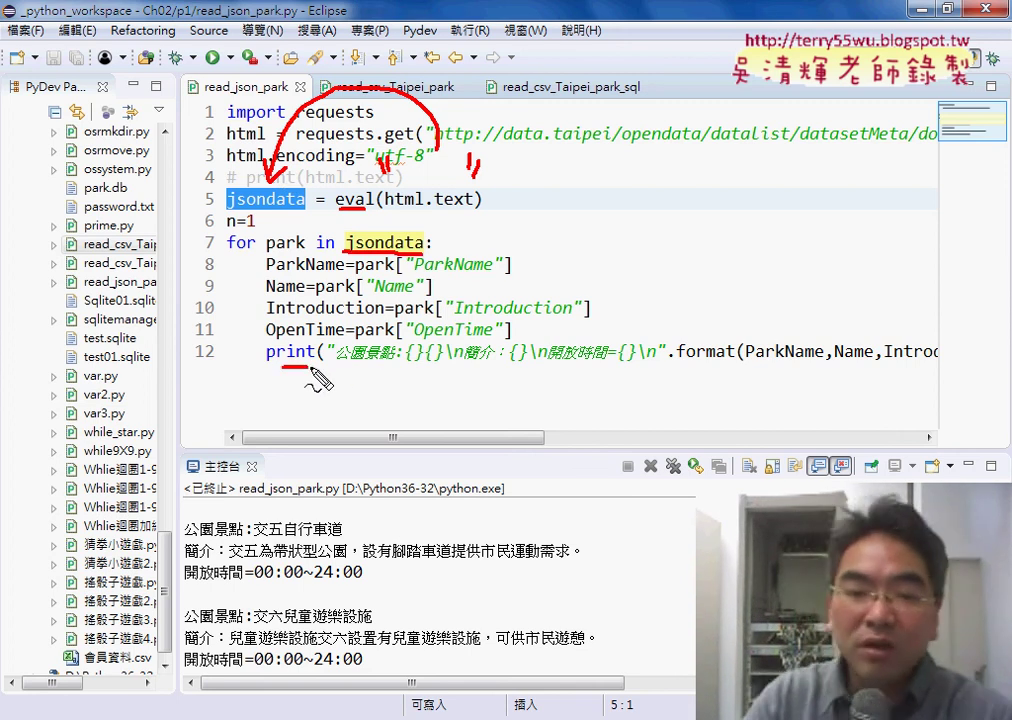
key(Escape)
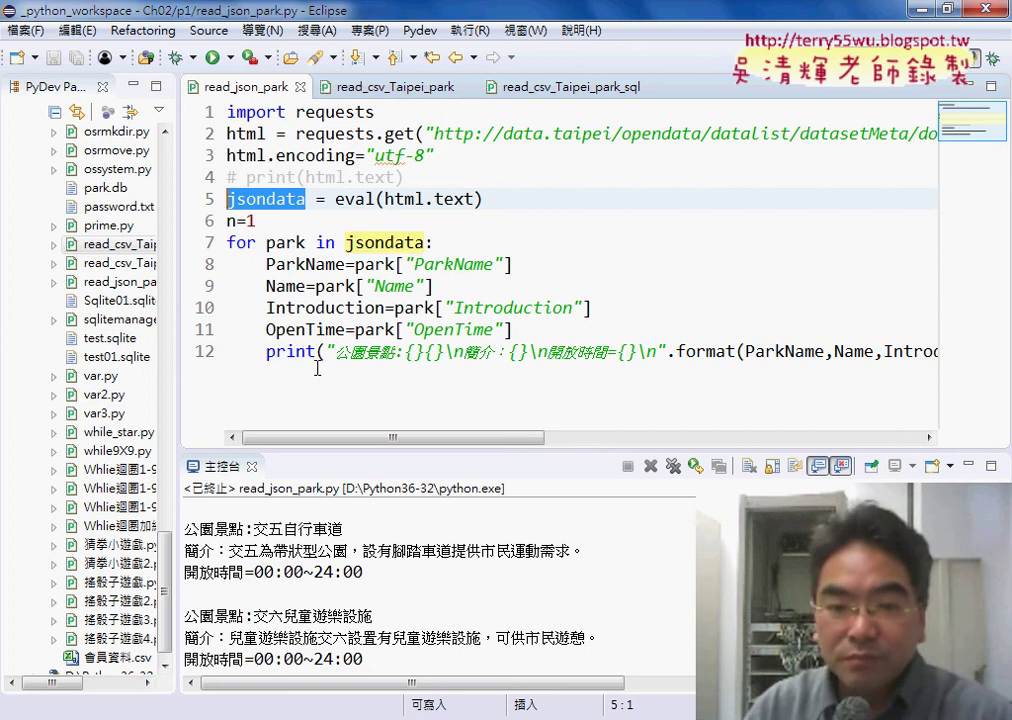
click(393, 286)
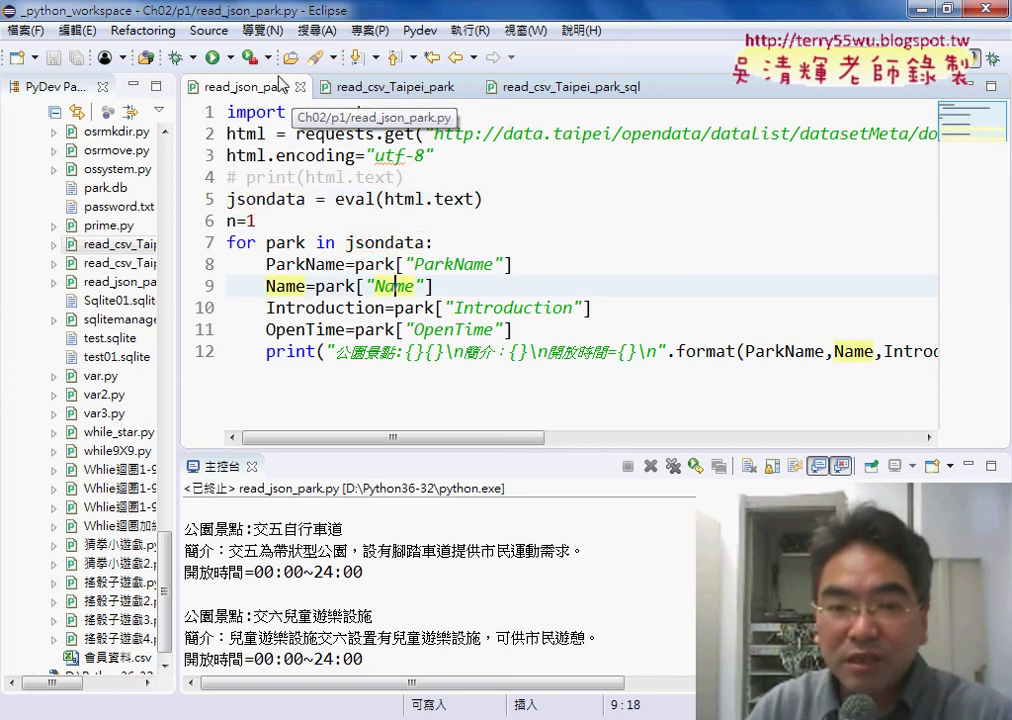
Step: Rerun read_json_park.py and enlarge the console, scrolled to the top of the output
click(212, 57)
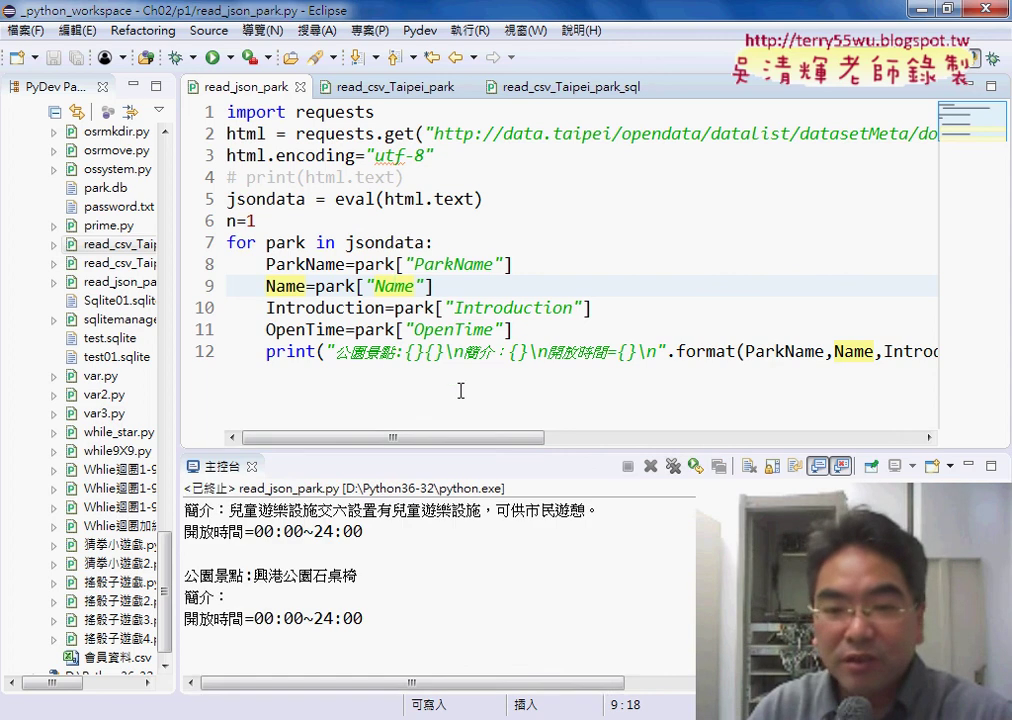
drag(474, 453, 474, 229)
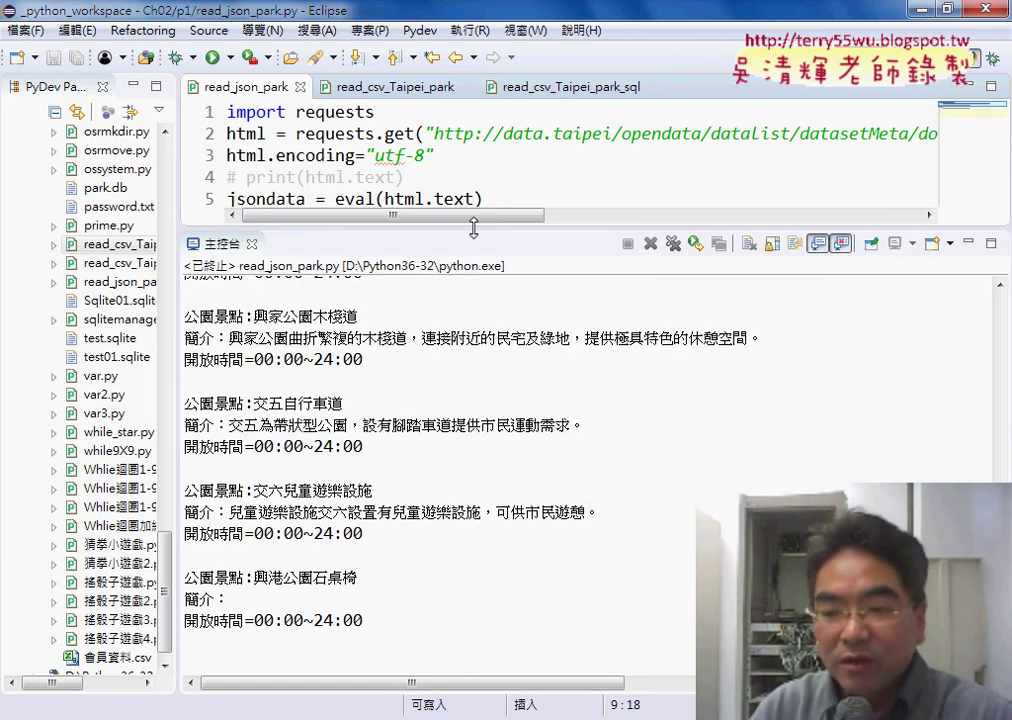
drag(1000, 660, 1004, 300)
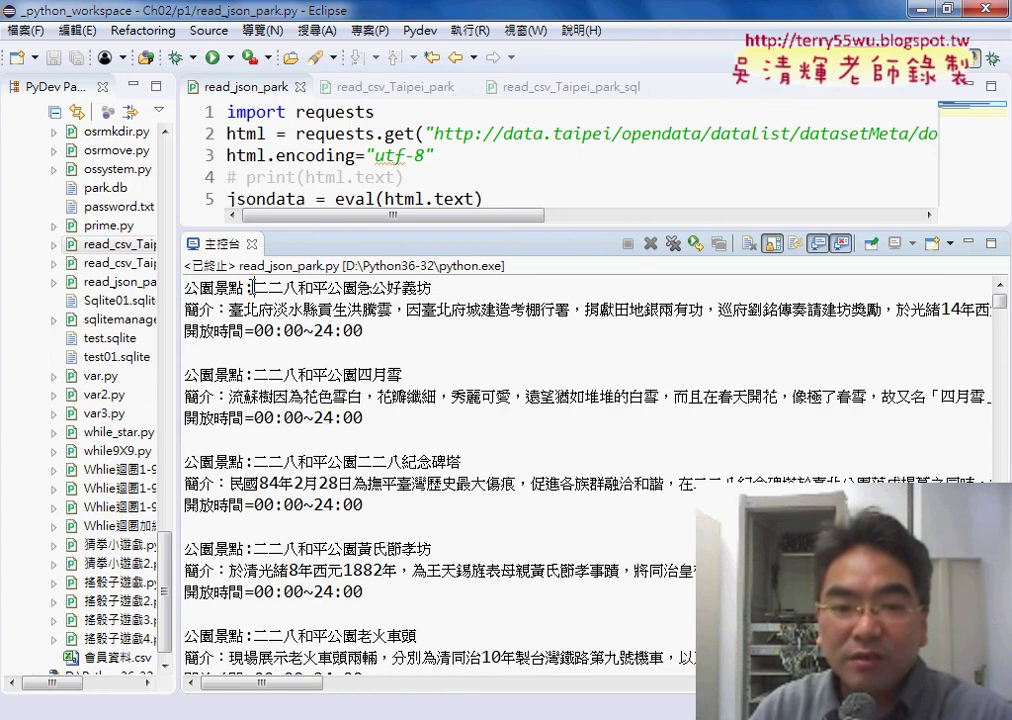
Step: Highlight the 二二八和平公園 / 急公好義坊 entry's fields and 00:00~24:00 hours, then shrink the console
drag(252, 287, 357, 287)
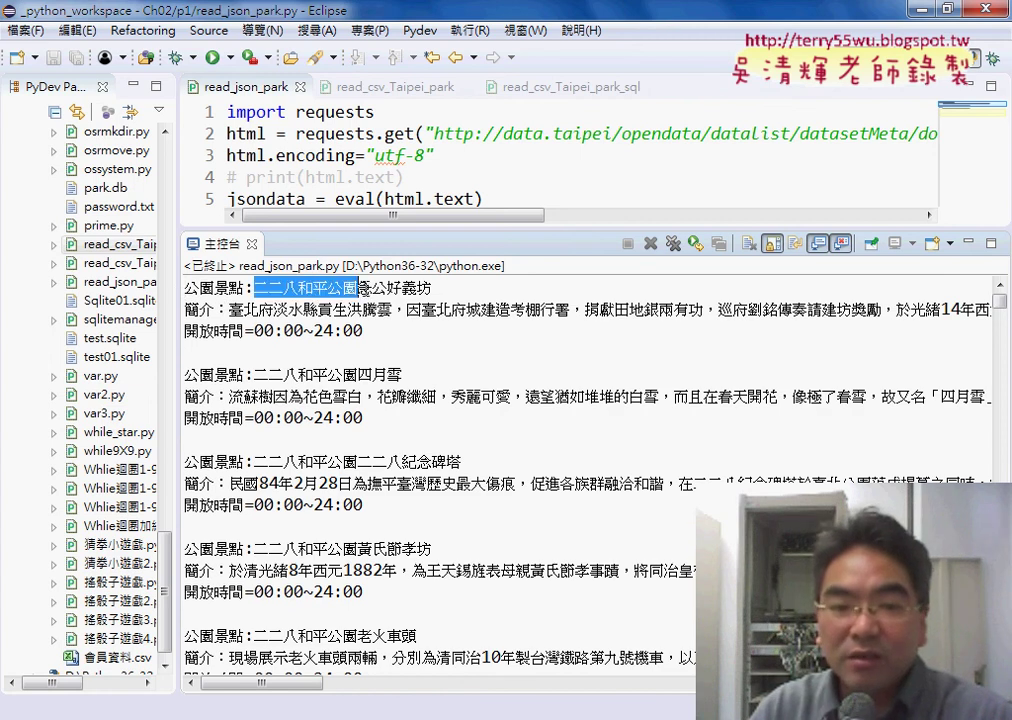
drag(357, 287, 450, 289)
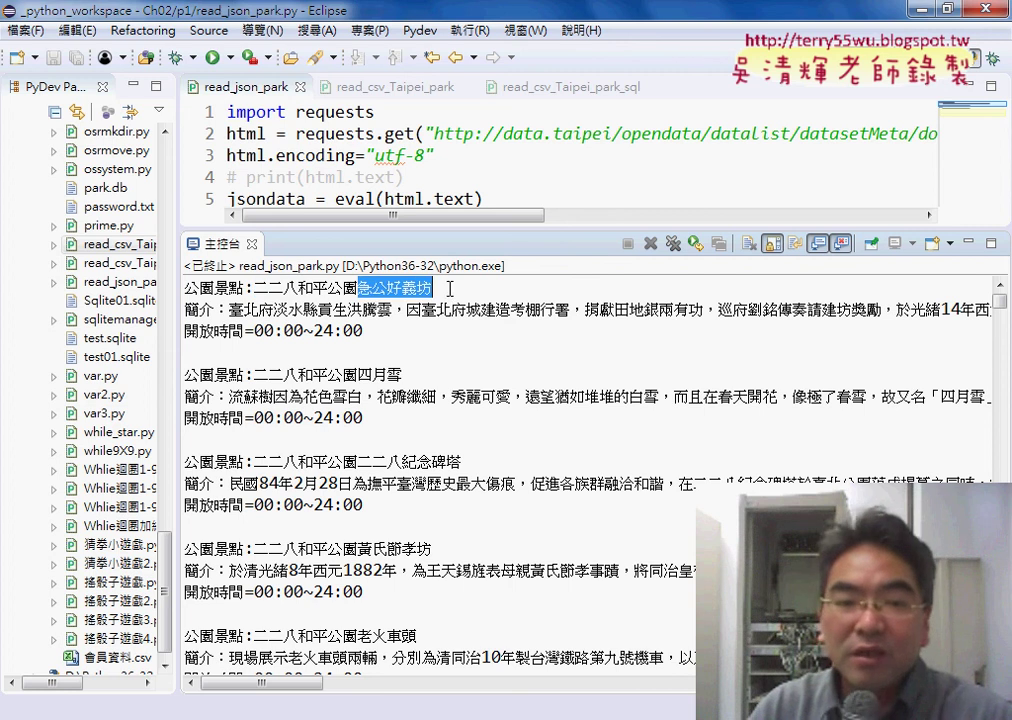
drag(232, 309, 500, 309)
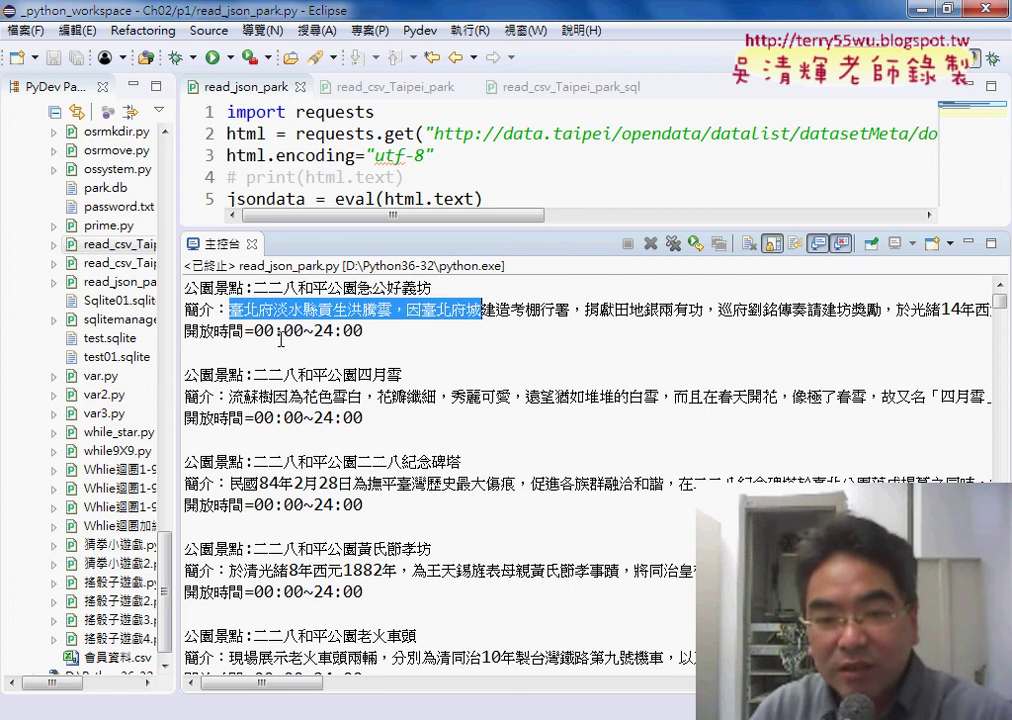
drag(254, 331, 378, 332)
click(255, 348)
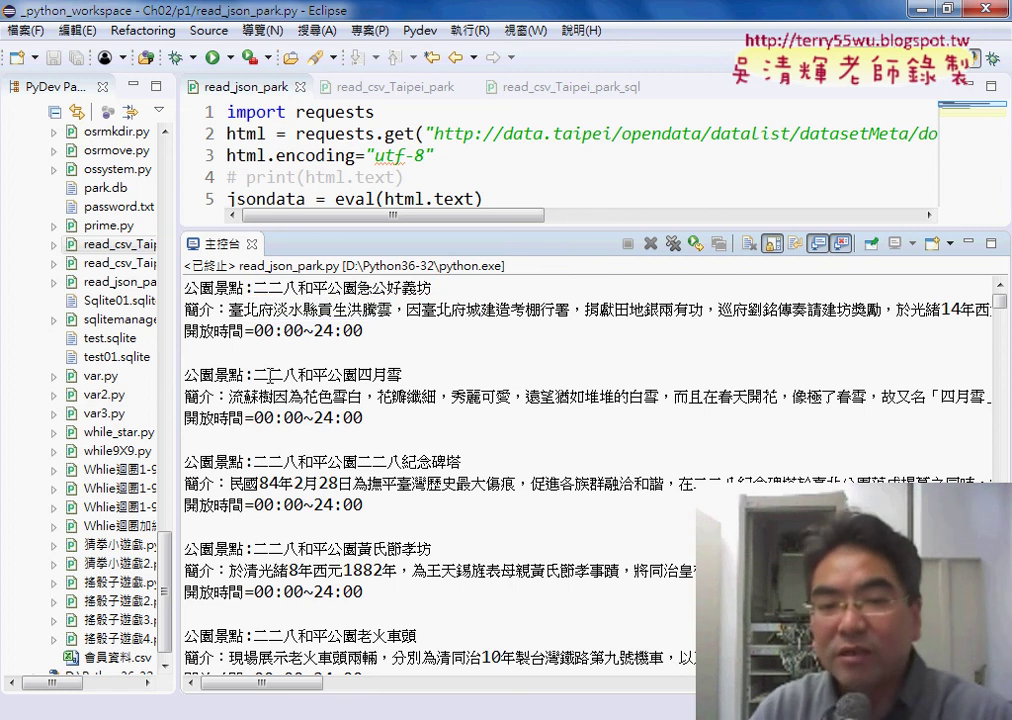
drag(255, 375, 357, 375)
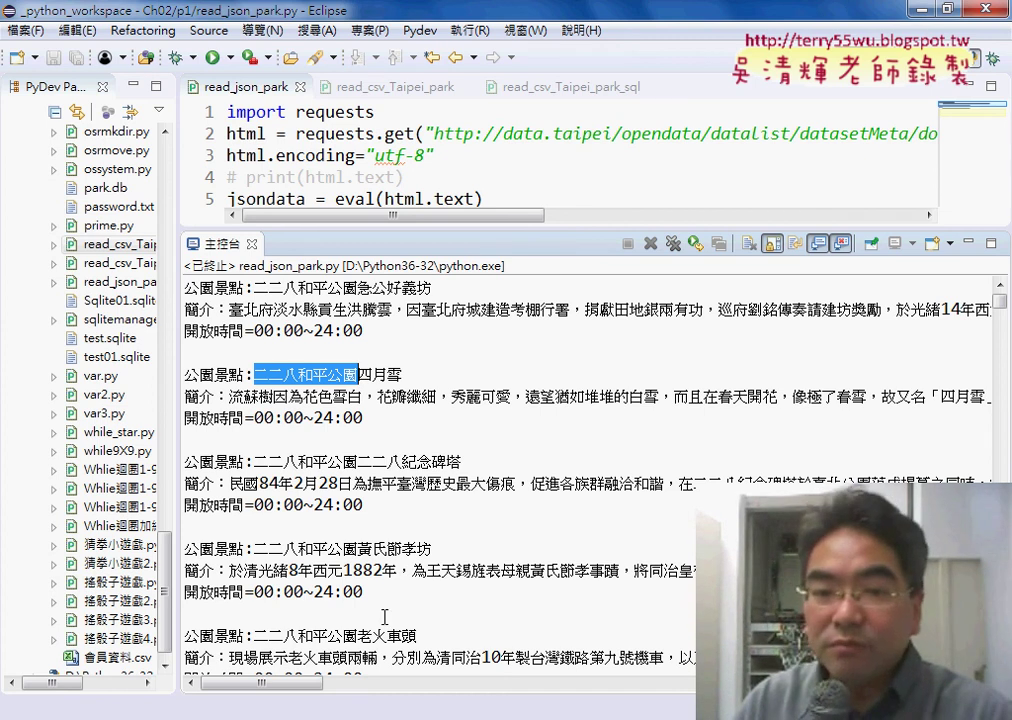
drag(472, 229, 472, 470)
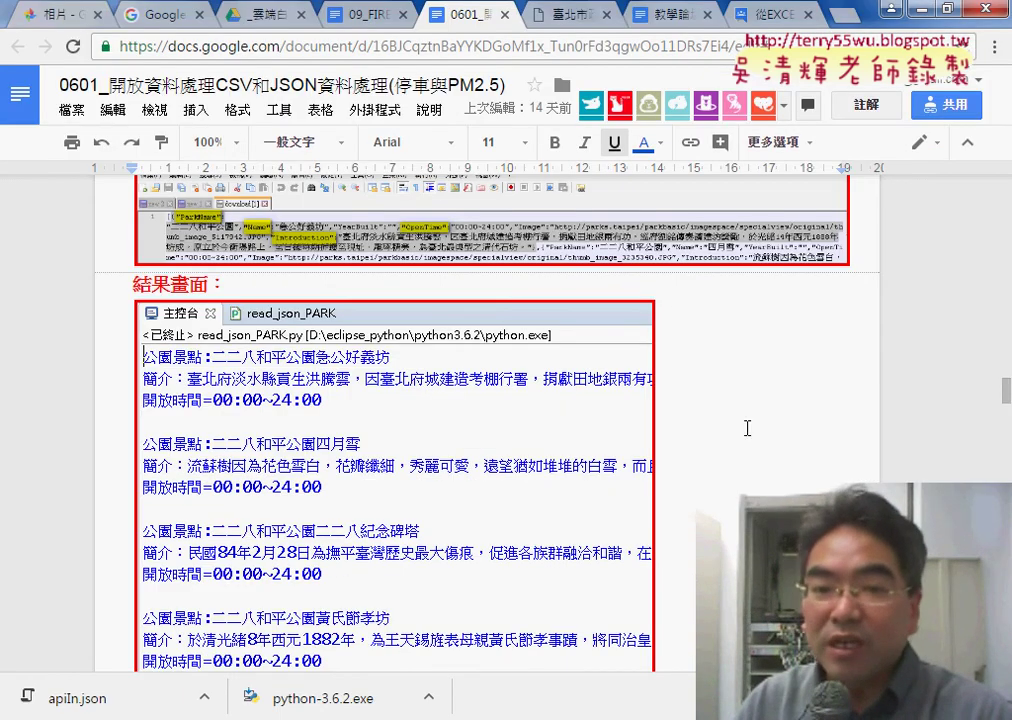
scroll(747, 428, up, 1)
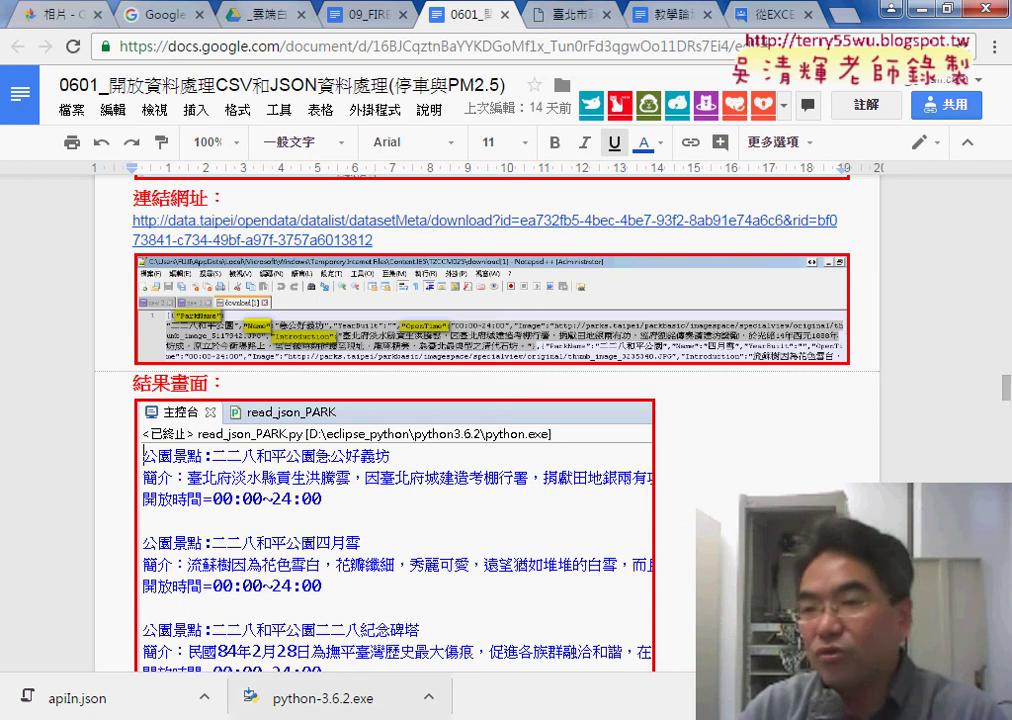
key(alt+Tab)
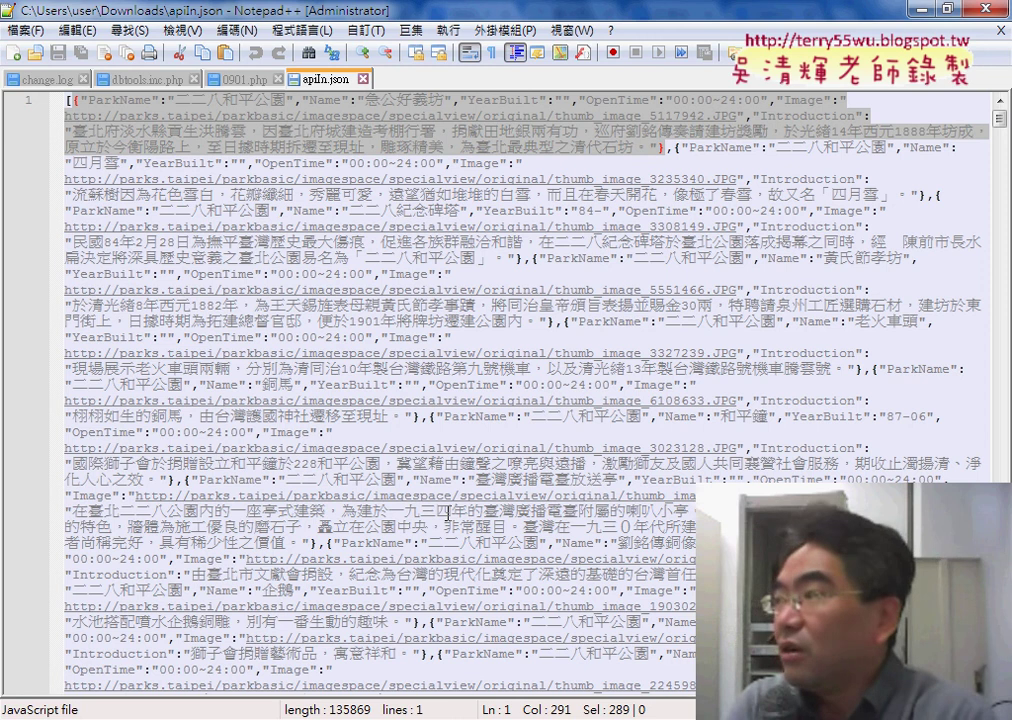